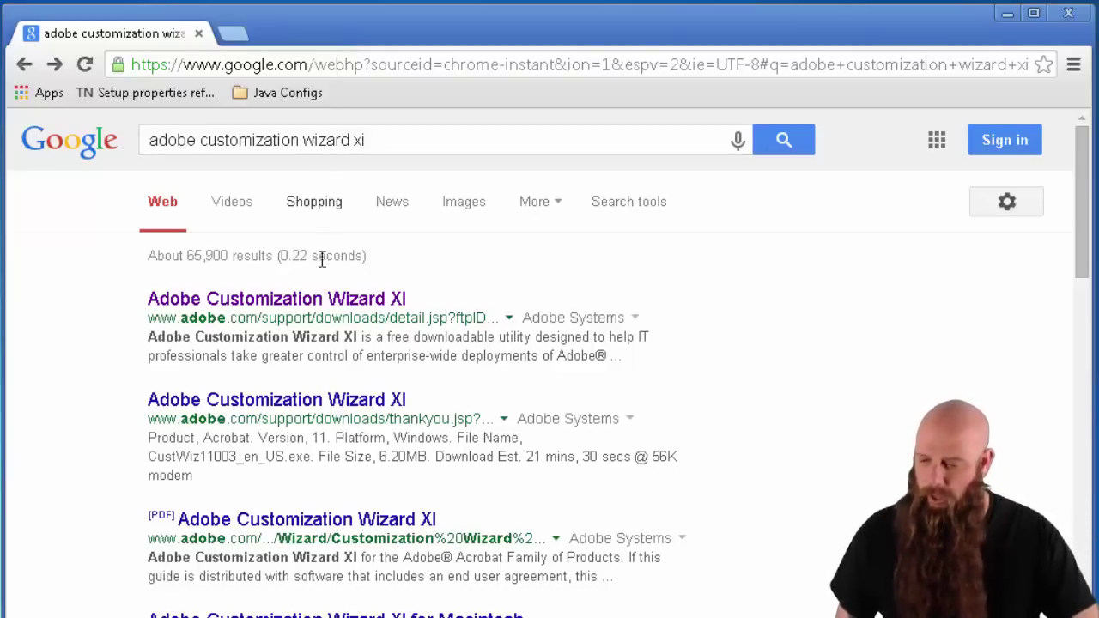
# View the Adobe Customization Wizard XI download page from the search results, and minimize the browser.
pyautogui.click(326, 298)
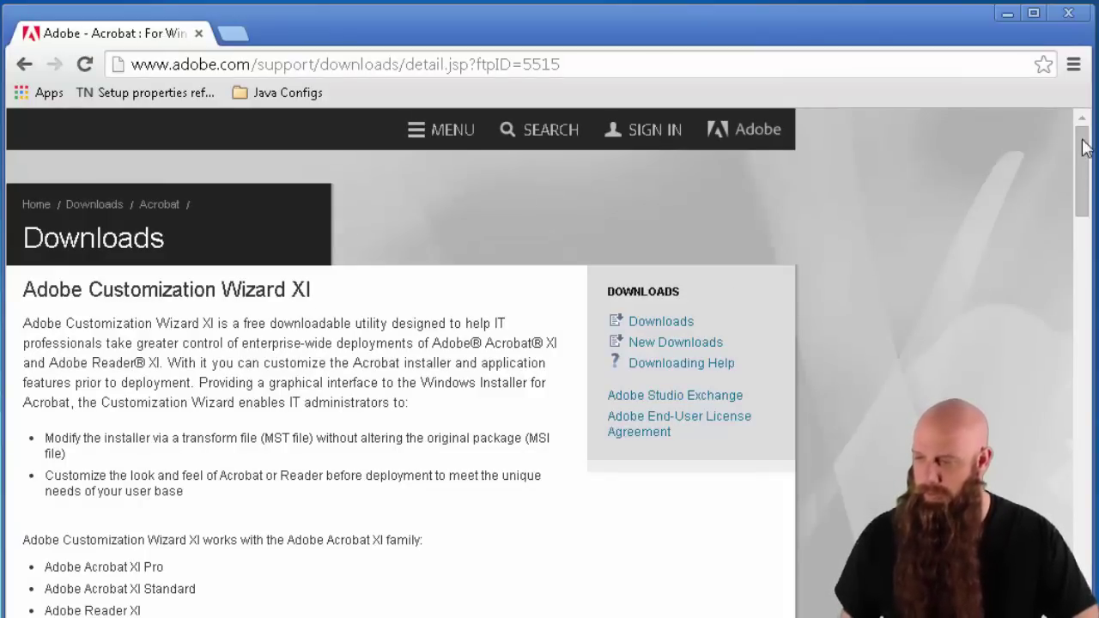
pyautogui.moveTo(1081, 158); pyautogui.dragTo(1081, 162)
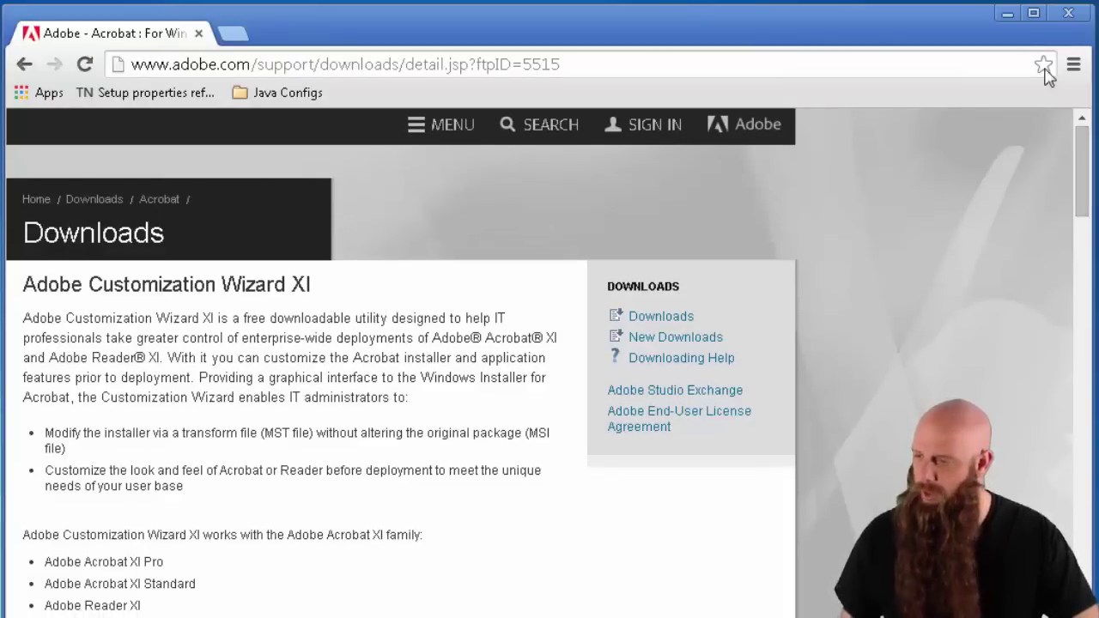
pyautogui.click(1008, 15)
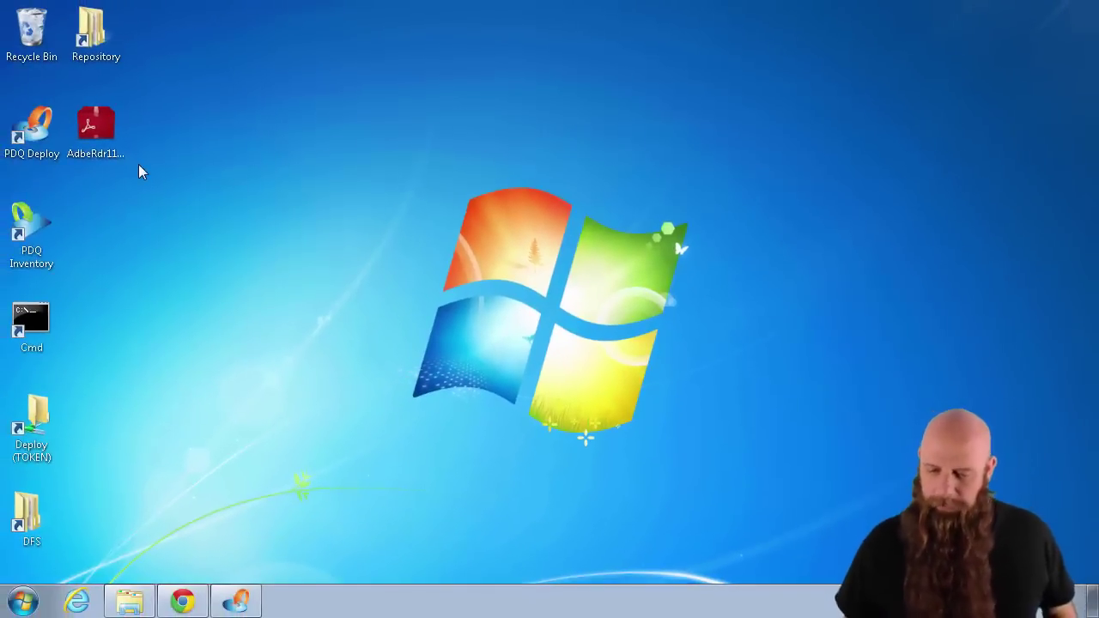
# Fill a new Run command with the path of the AdbeRdr11010_en_US.exe installer on the desktop, replacing the existing entry.
pyautogui.click(104, 134)
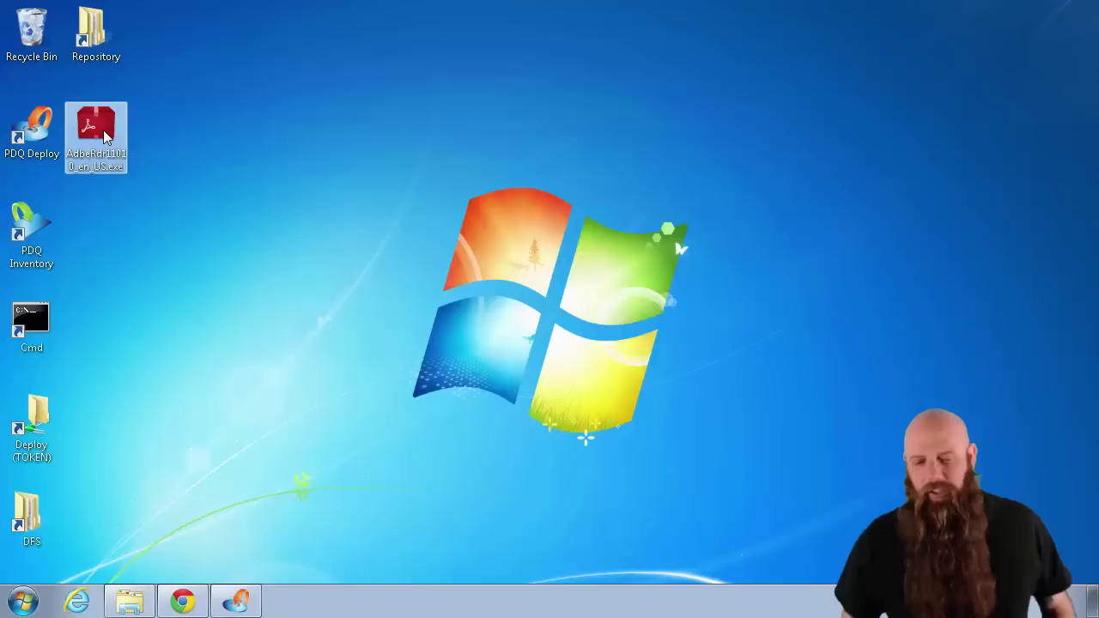
pyautogui.click(19, 601)
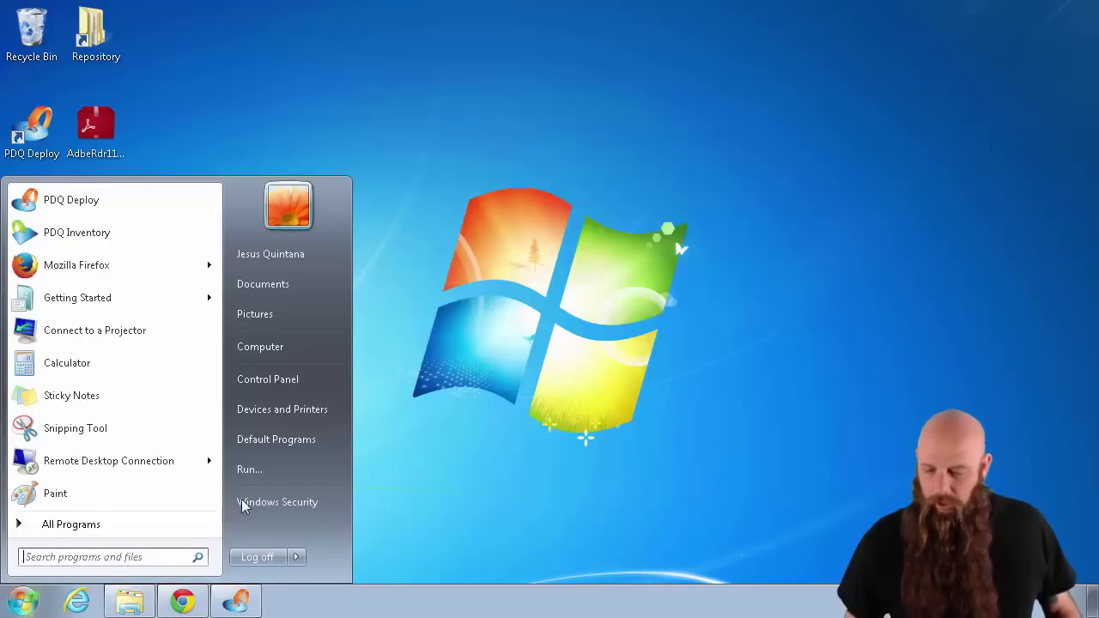
pyautogui.click(249, 467)
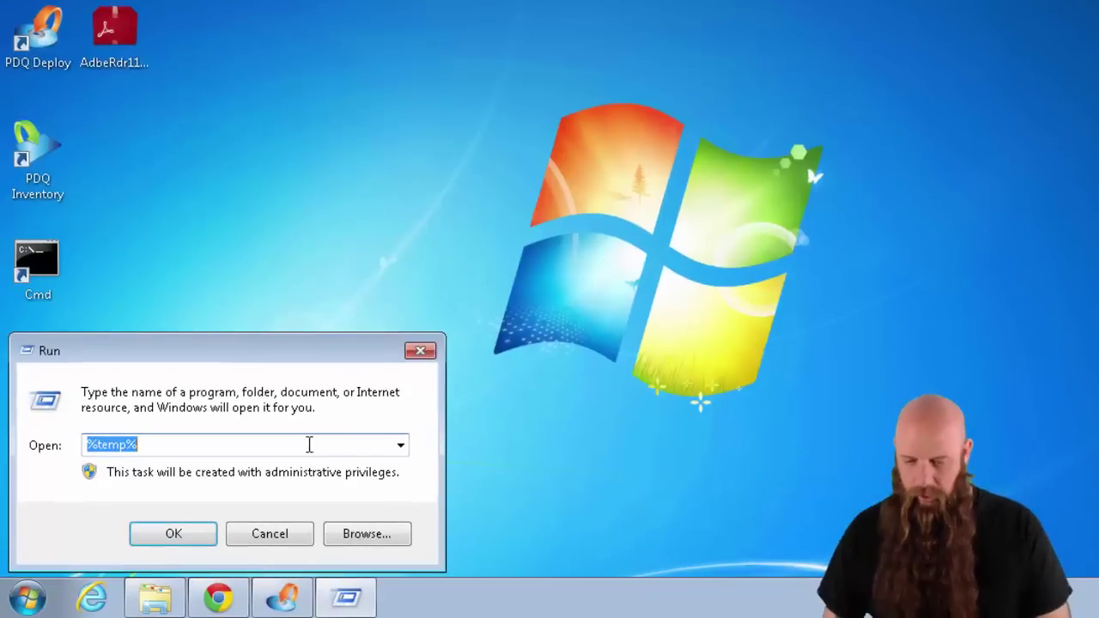
pyautogui.press('BackSpace')
pyautogui.moveTo(92, 24); pyautogui.dragTo(310, 448)
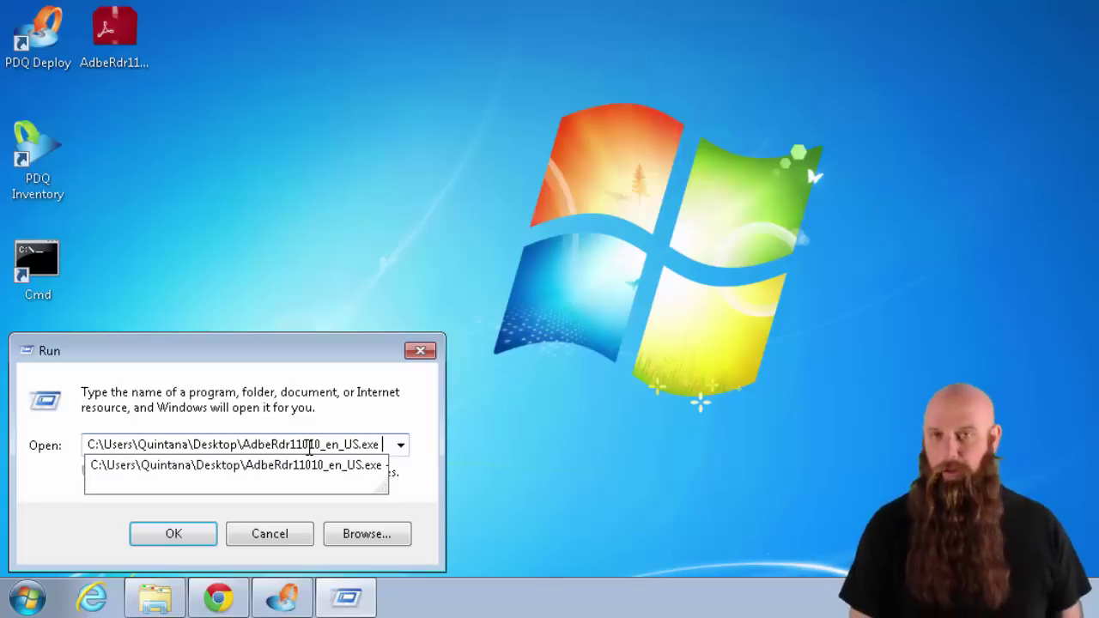
# Append the switches -nos_o"%TEMP%\Reader" -nos_ne to the installer path and run the command to extract the installation files.
pyautogui.write('-nos')
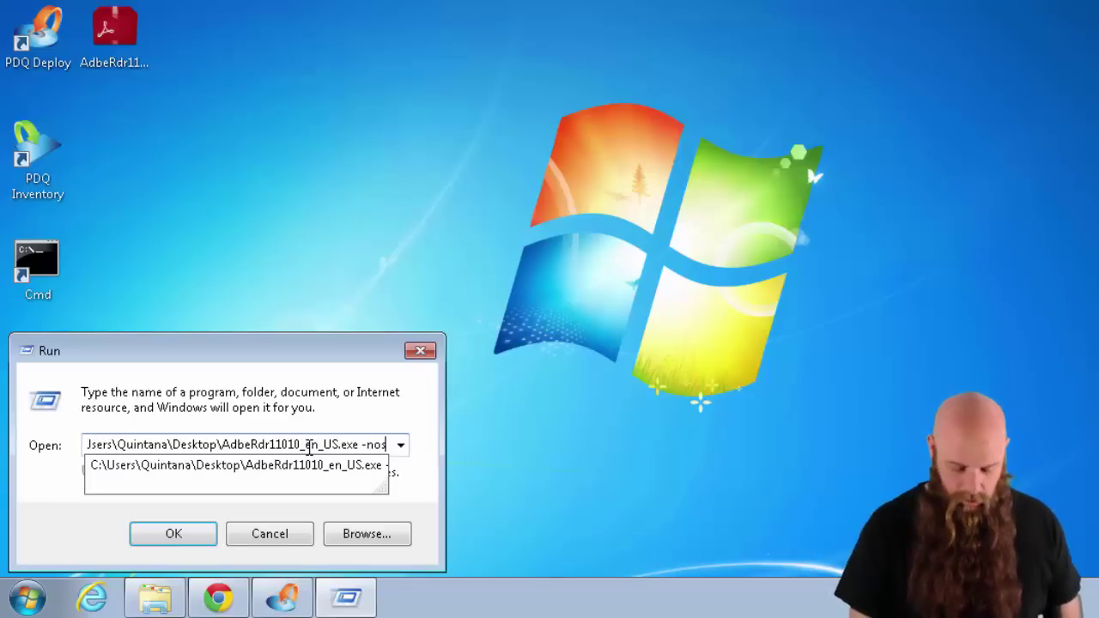
pyautogui.write('_d')
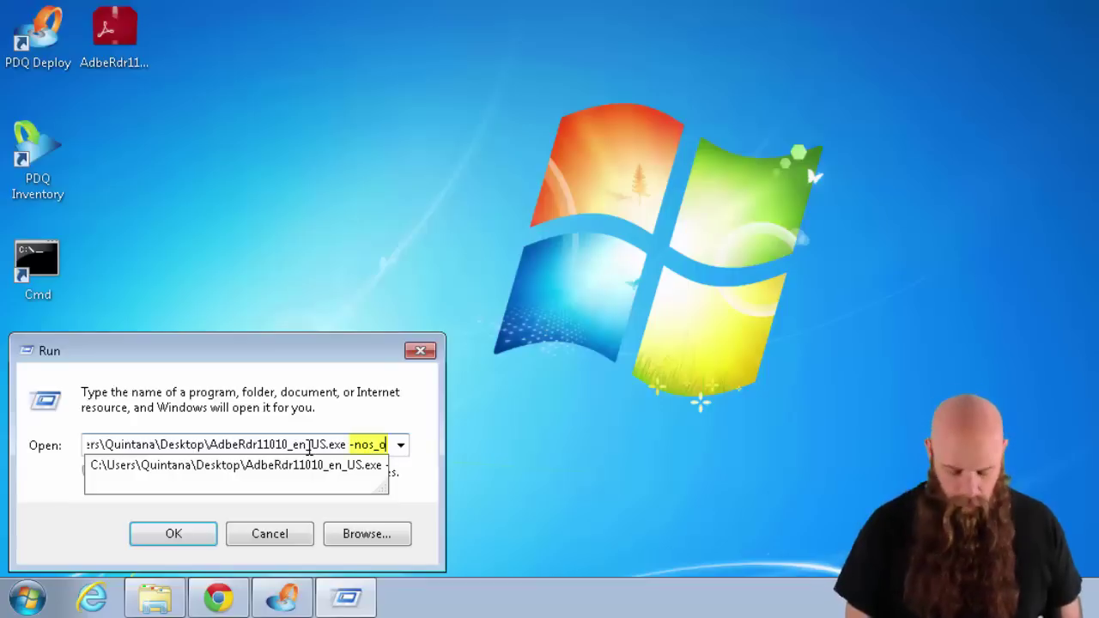
pyautogui.write('"')
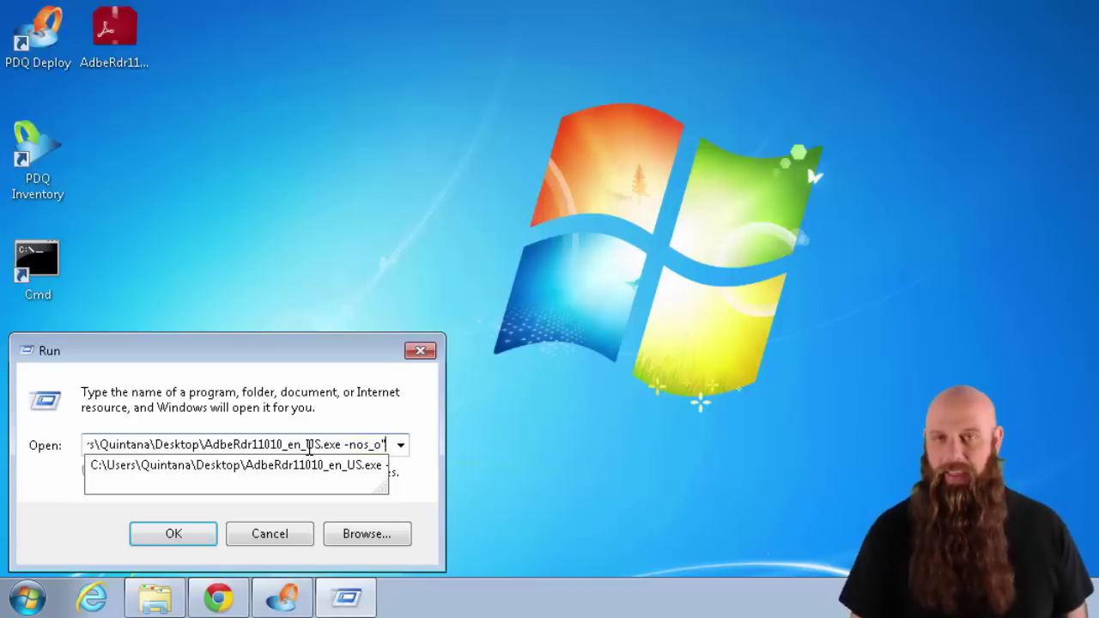
pyautogui.write('%')
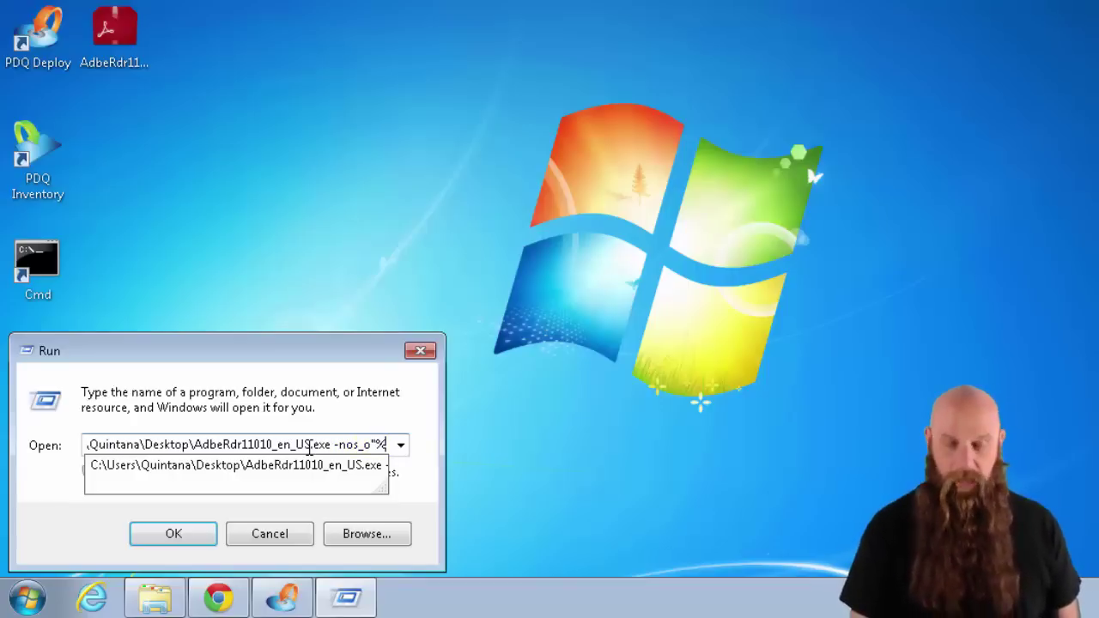
pyautogui.write('TEMP%')
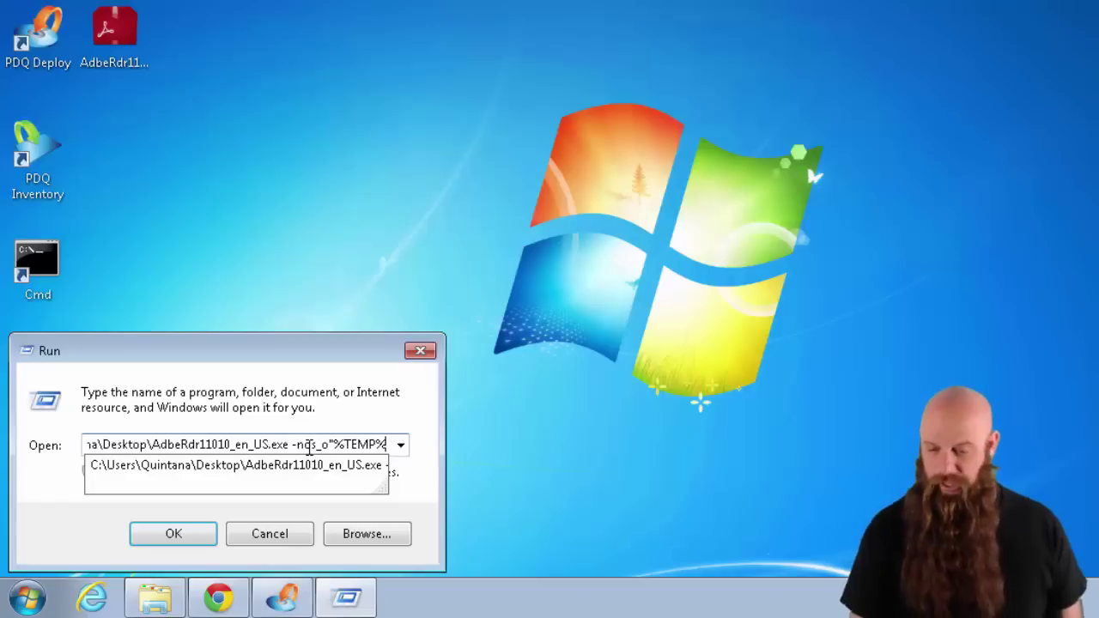
pyautogui.write('\\Rea')
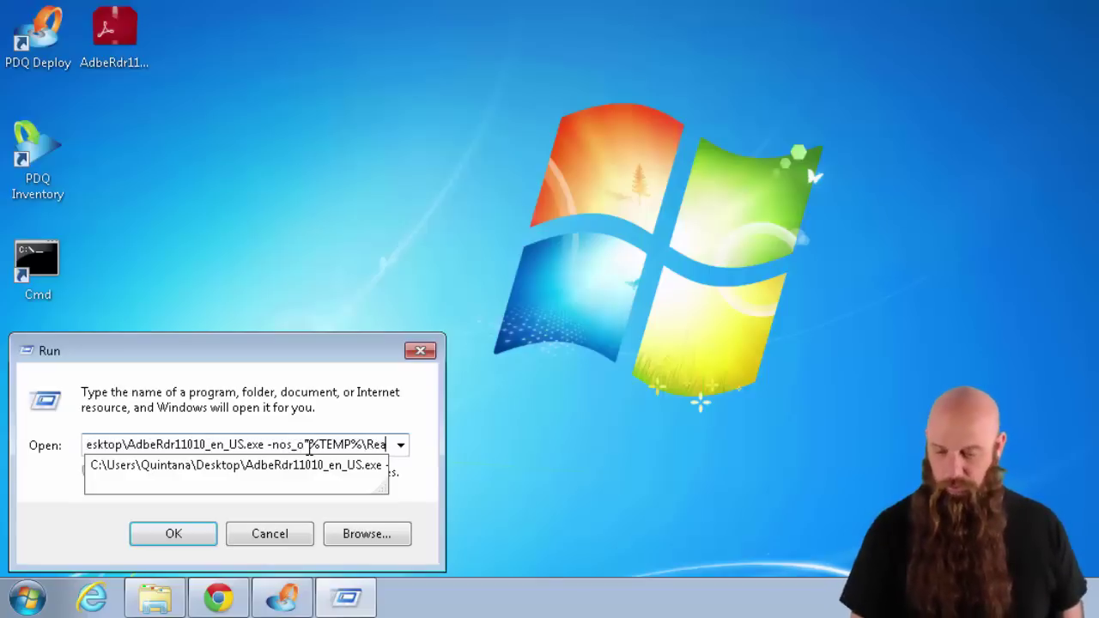
pyautogui.write('der"')
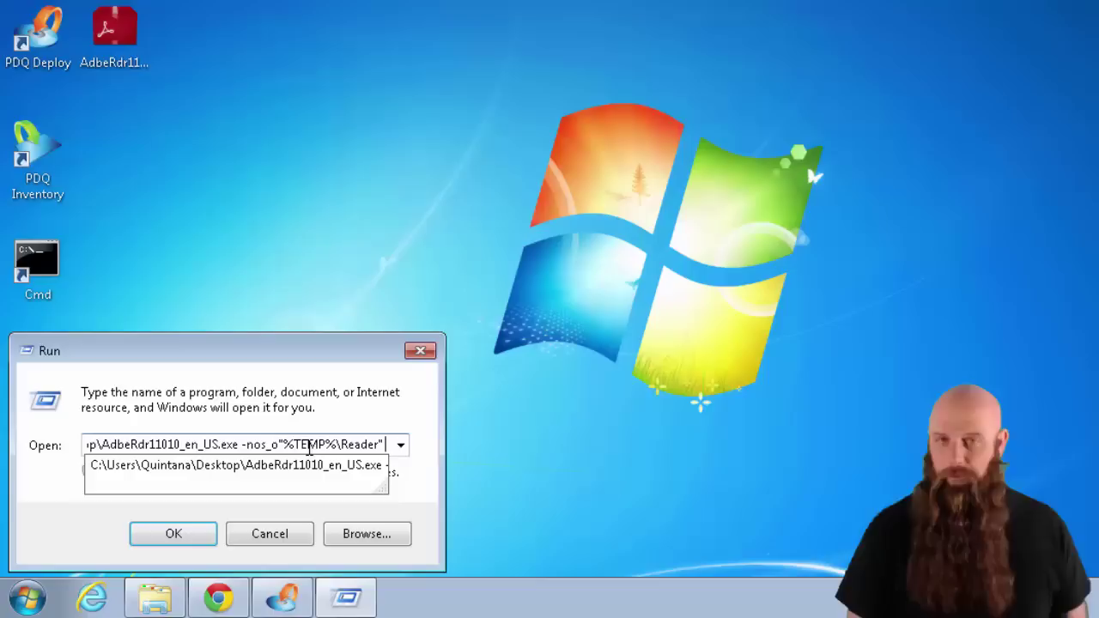
pyautogui.write(' -nos_')
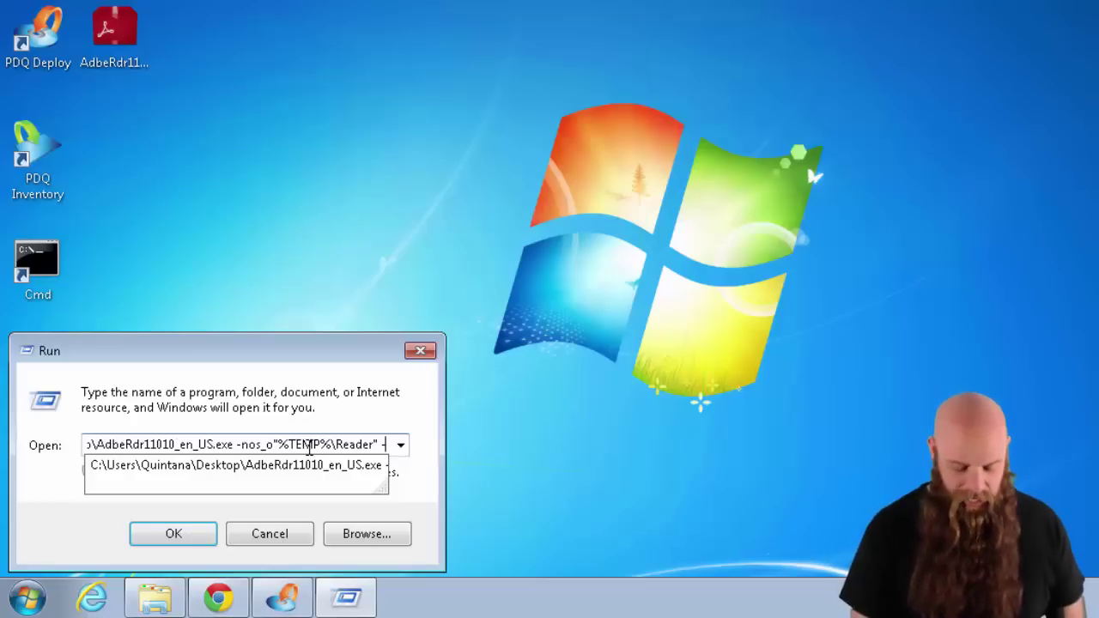
pyautogui.write('ne')
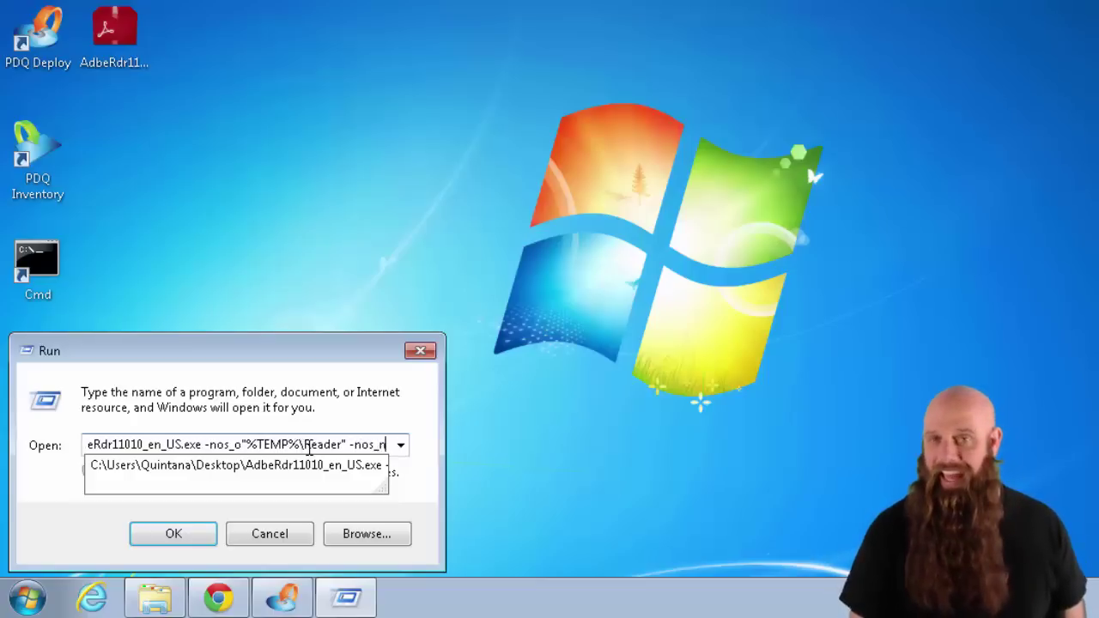
pyautogui.click(174, 531)
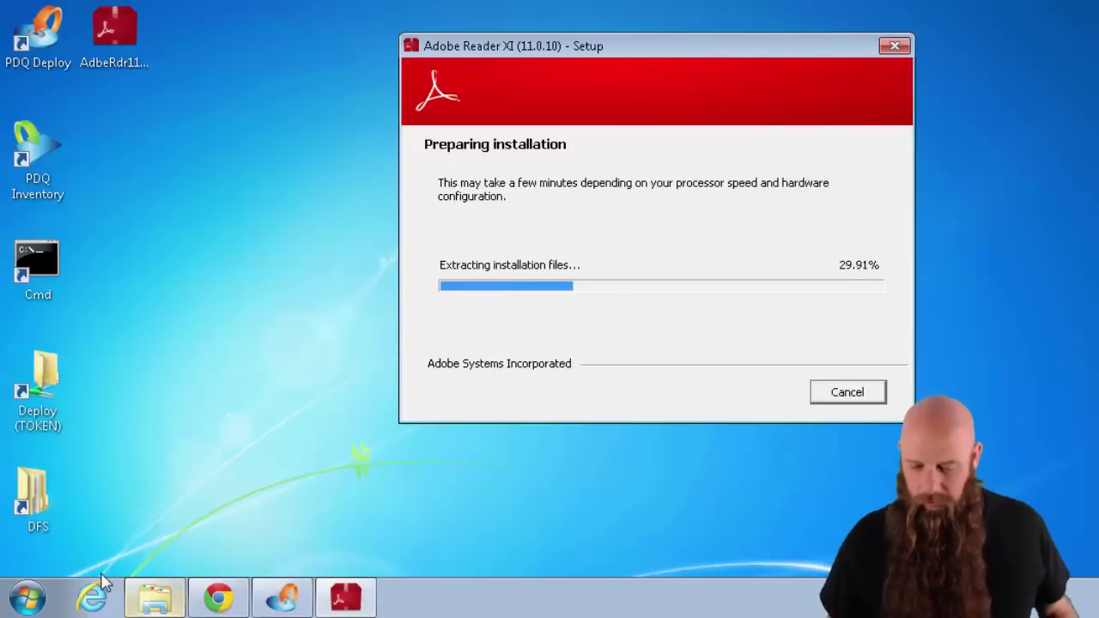
# Run %temp% to reach the temporary files location and open the extracted Reader folder.
pyautogui.click(25, 603)
pyautogui.click(342, 445)
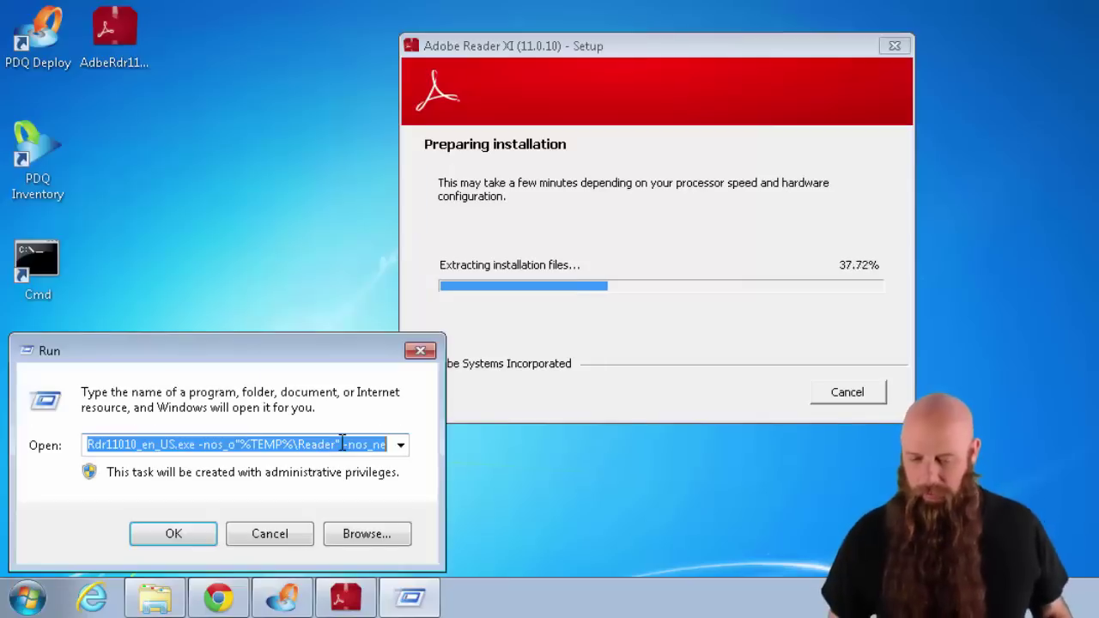
pyautogui.write('%temp%')
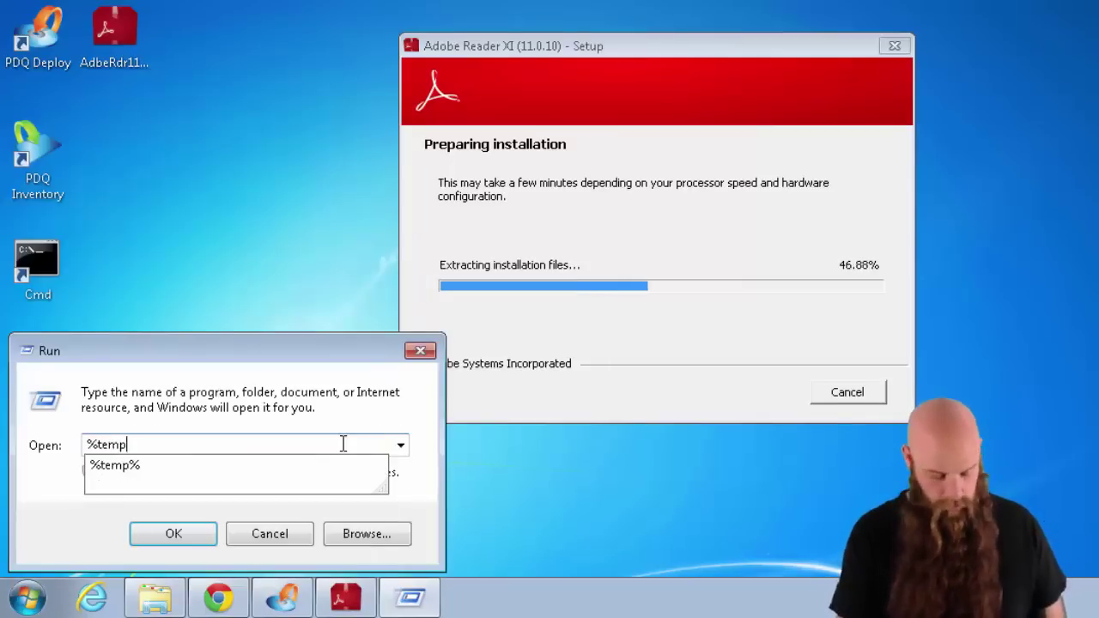
pyautogui.press('Return')
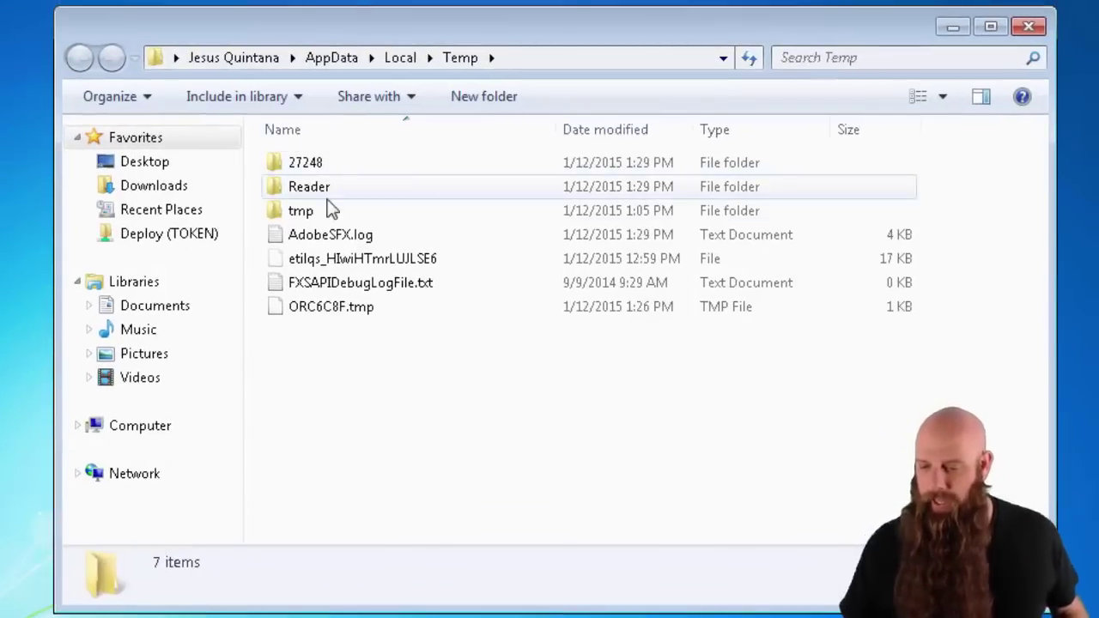
pyautogui.doubleClick(307, 196)
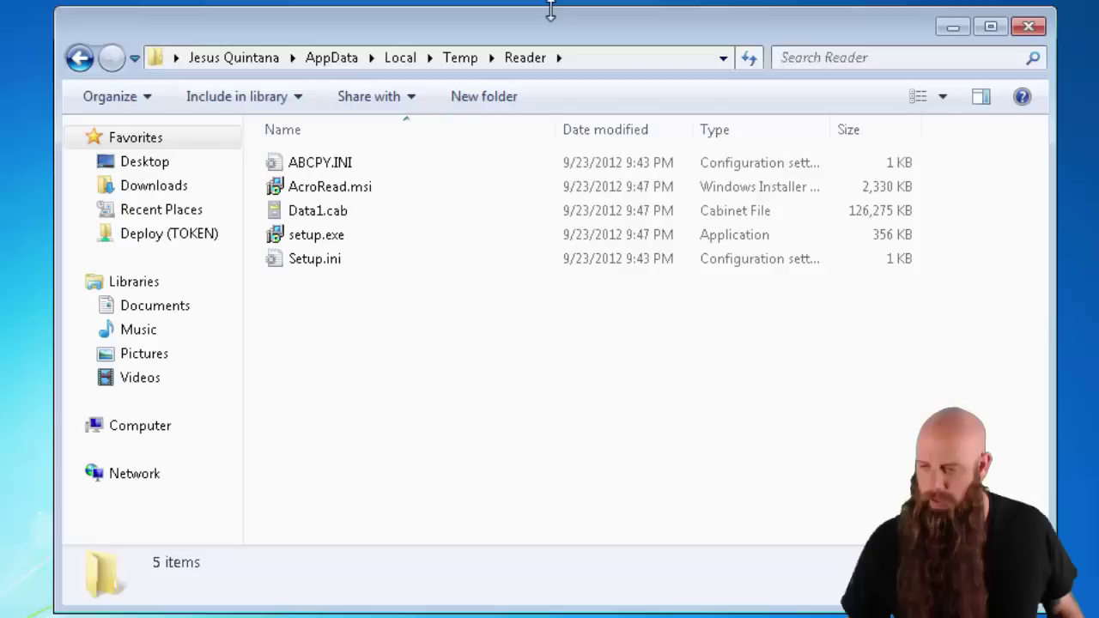
# Return to the Temp folder and move the Reader folder from it onto the desktop.
pyautogui.moveTo(553, 8); pyautogui.dragTo(550, 139)
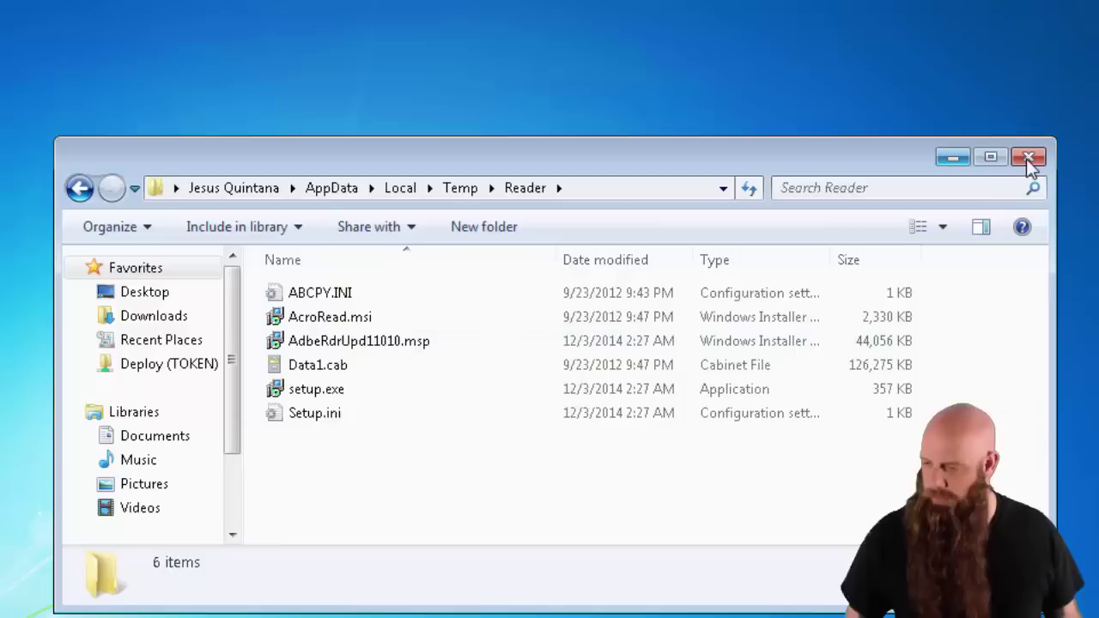
pyautogui.click(459, 189)
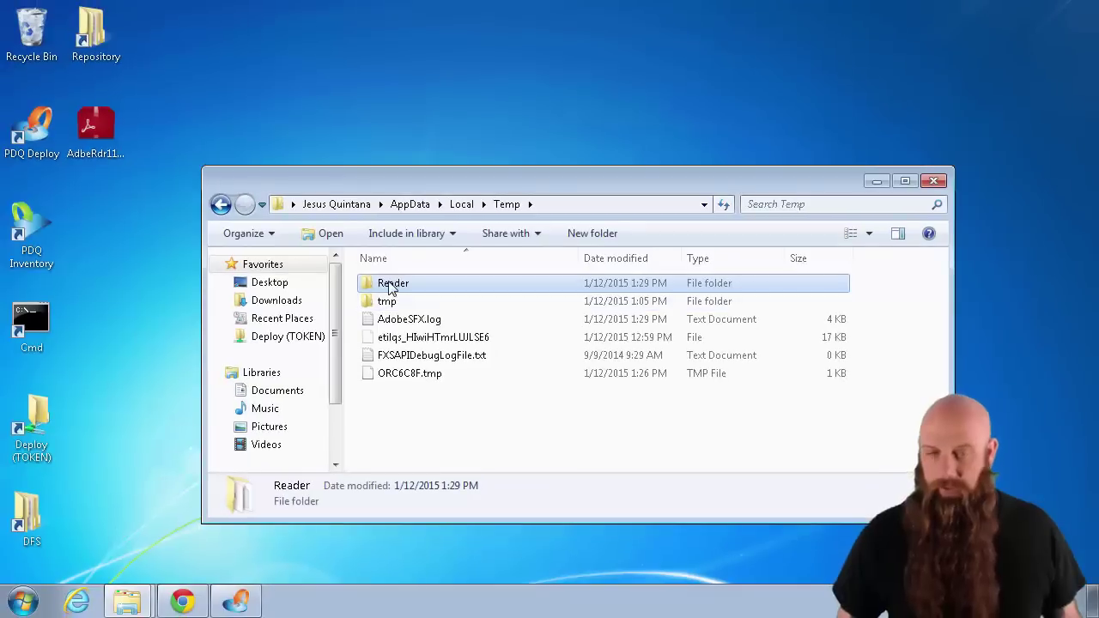
pyautogui.moveTo(391, 288); pyautogui.dragTo(133, 233)
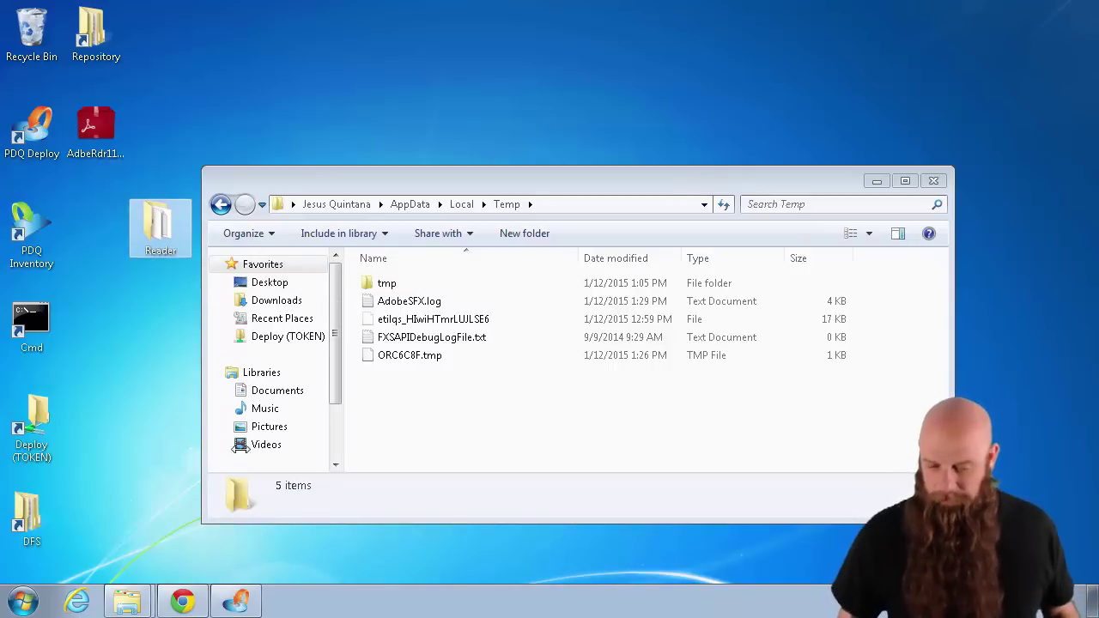
# Launch Adobe Customization Wizard XI from the installed programs.
pyautogui.click(23, 602)
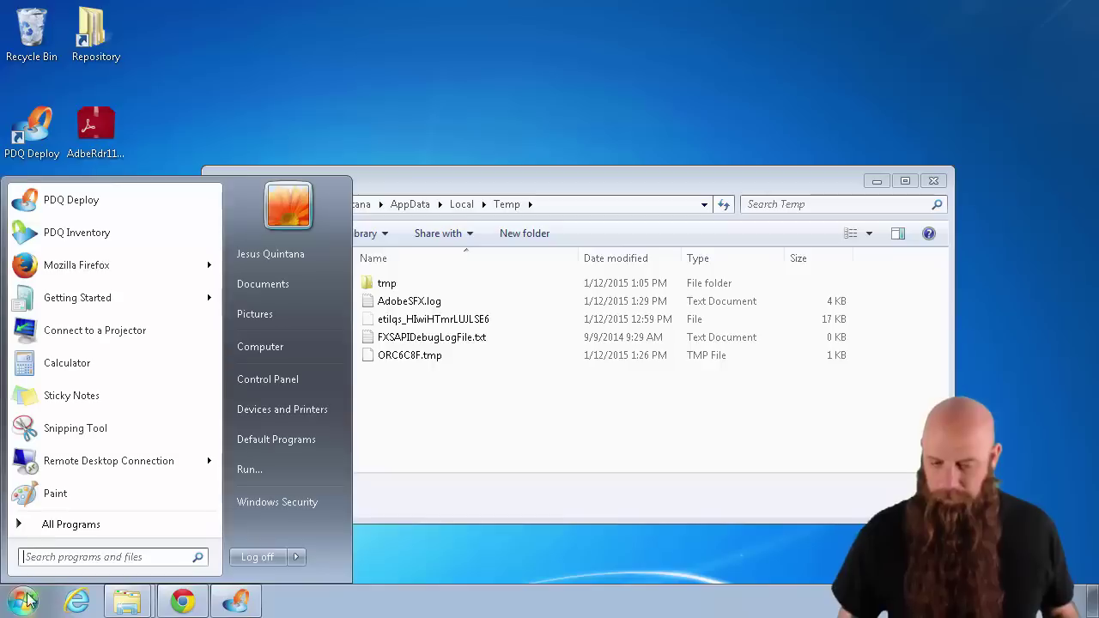
pyautogui.click(75, 522)
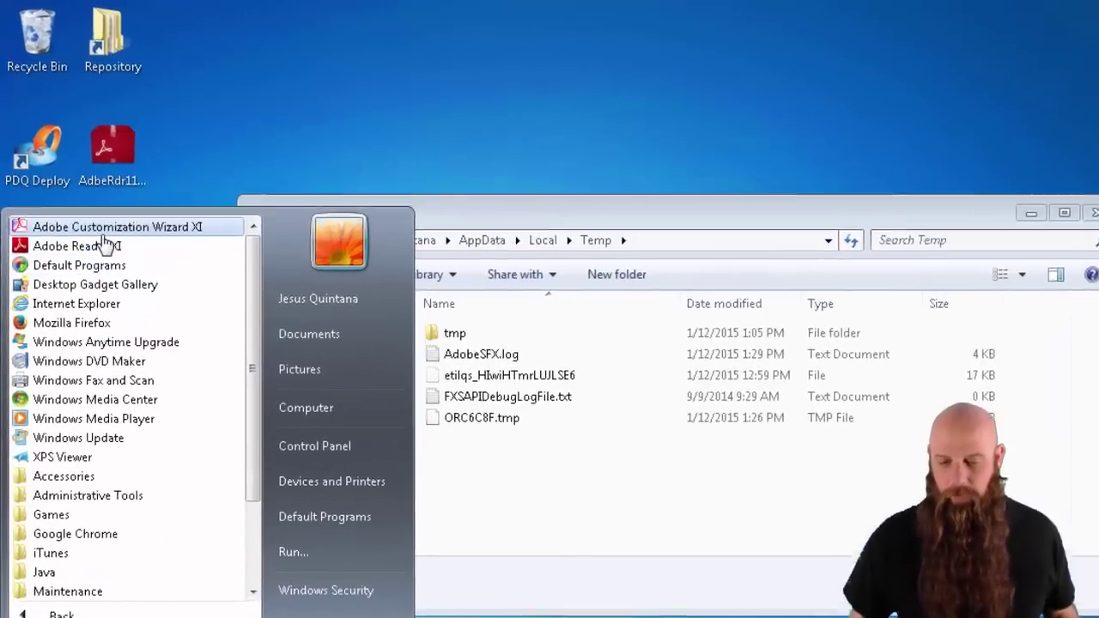
pyautogui.click(101, 228)
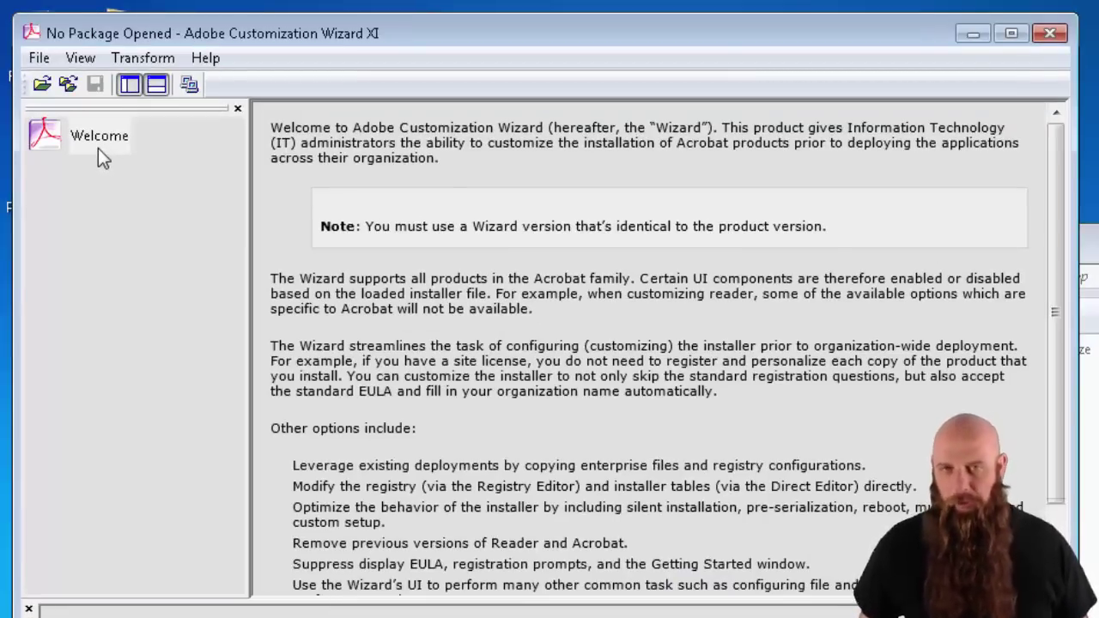
# Open the AcroRead.msi package from the Reader folder and suppress display of the End User License Agreement.
pyautogui.click(42, 83)
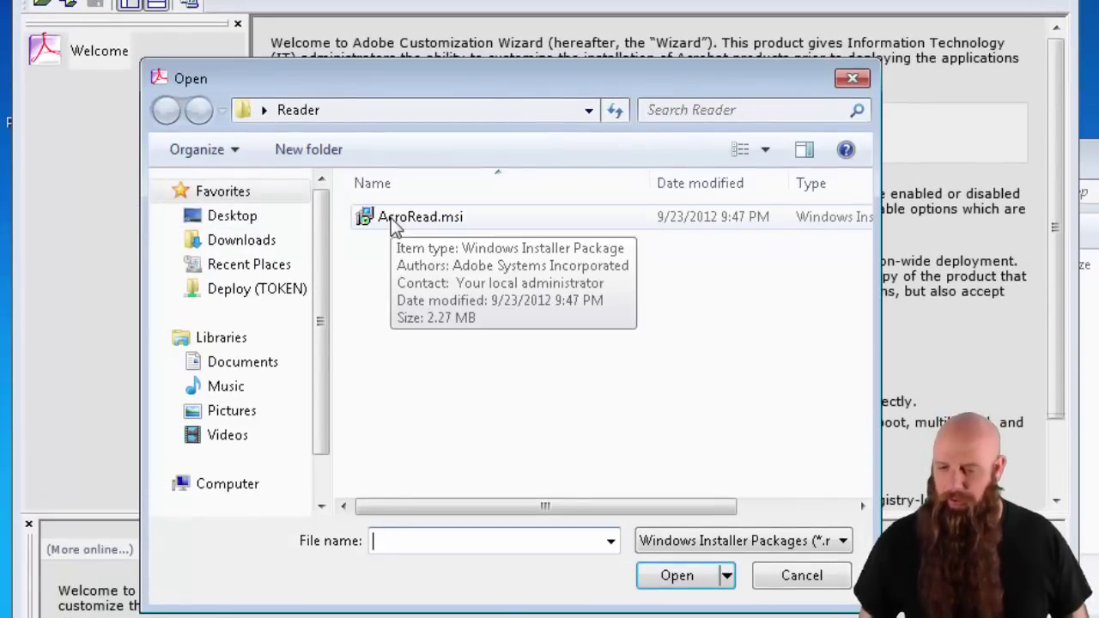
pyautogui.click(393, 225)
pyautogui.click(677, 611)
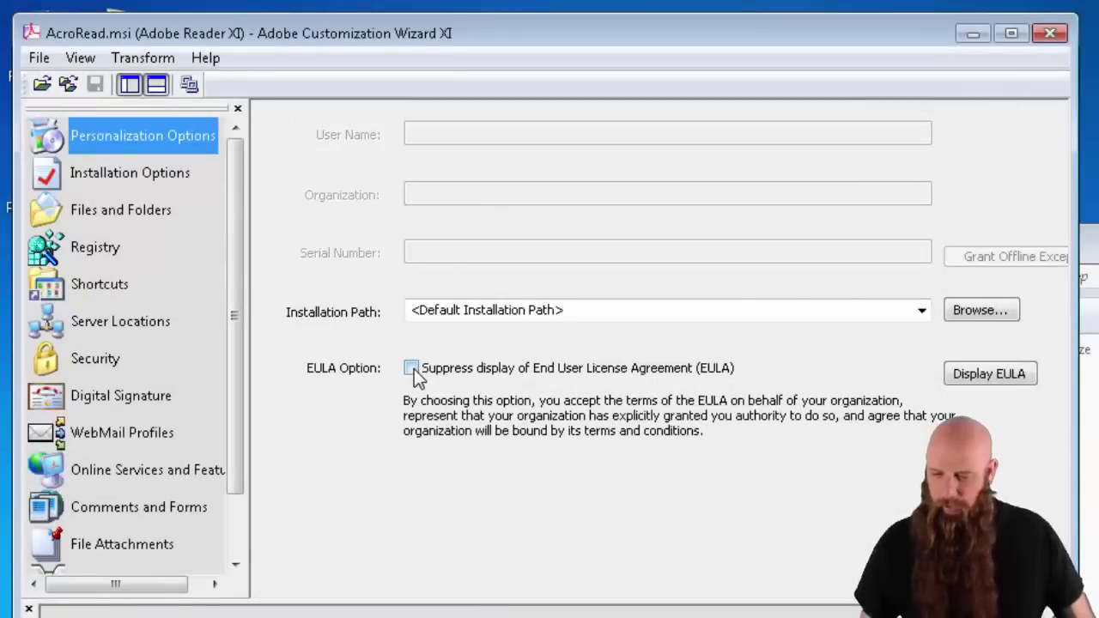
pyautogui.click(412, 368)
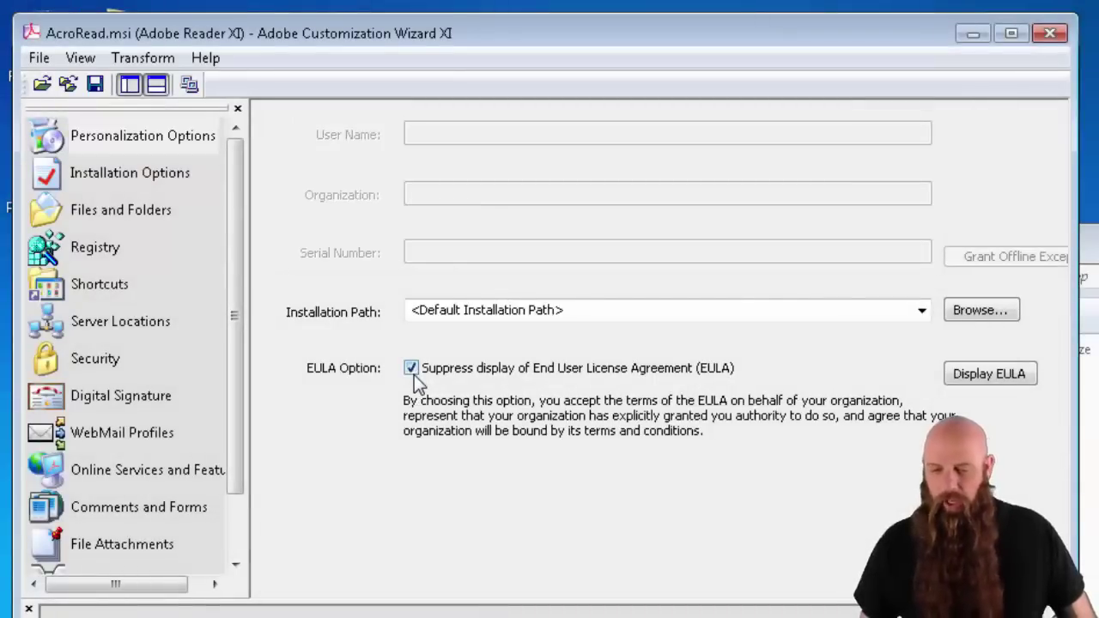
# Configure the installation options to make Reader the default PDF viewer, run silently with no interface, and suppress reboot.
pyautogui.click(127, 172)
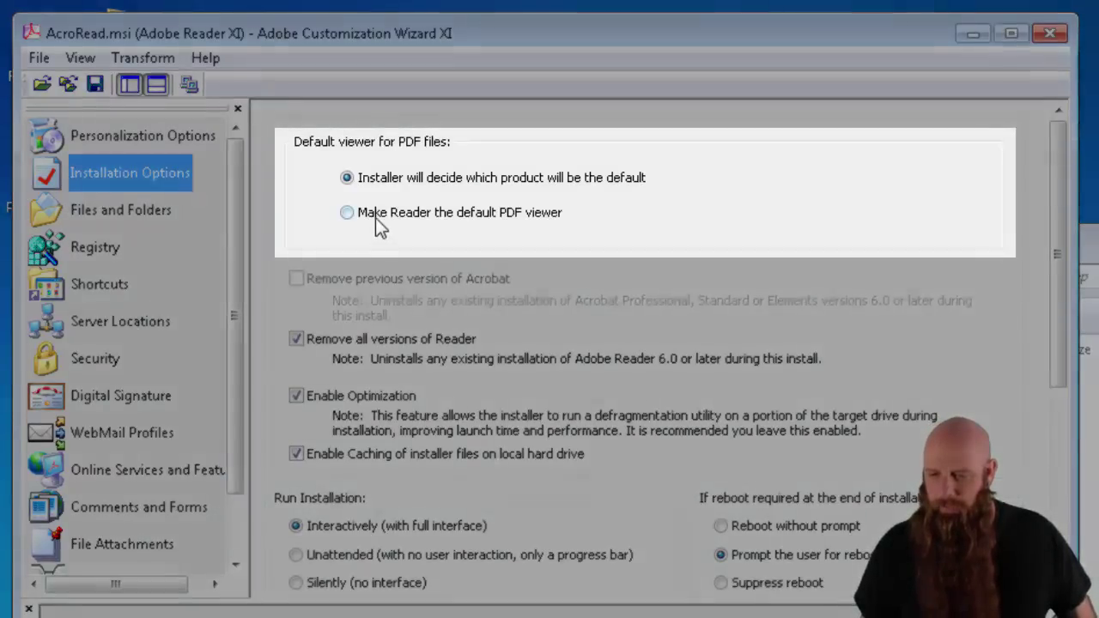
pyautogui.click(445, 213)
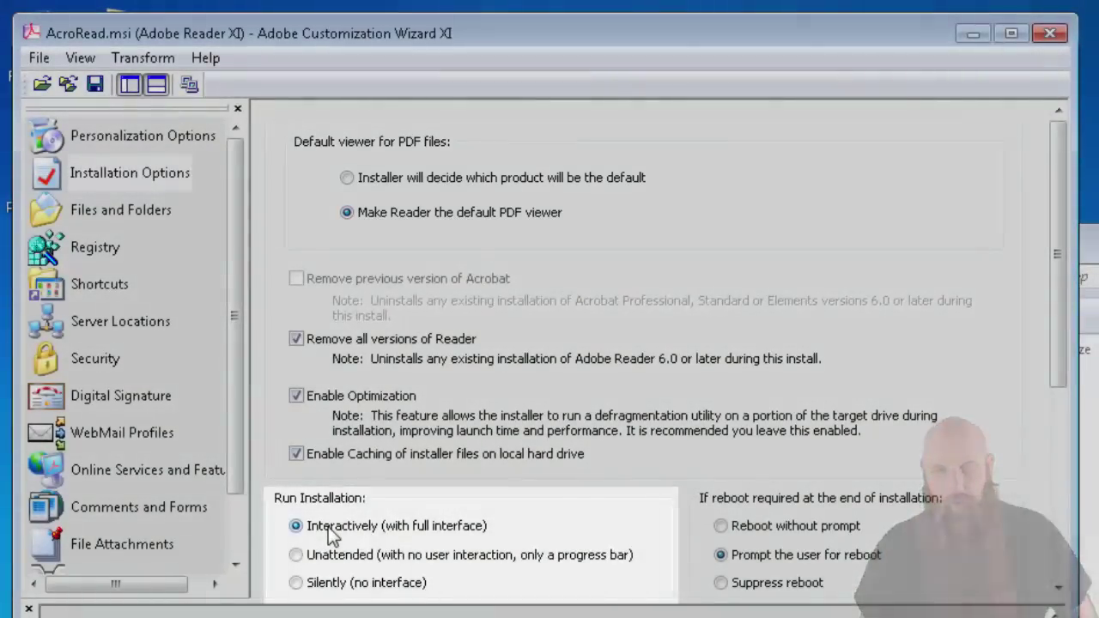
pyautogui.click(296, 583)
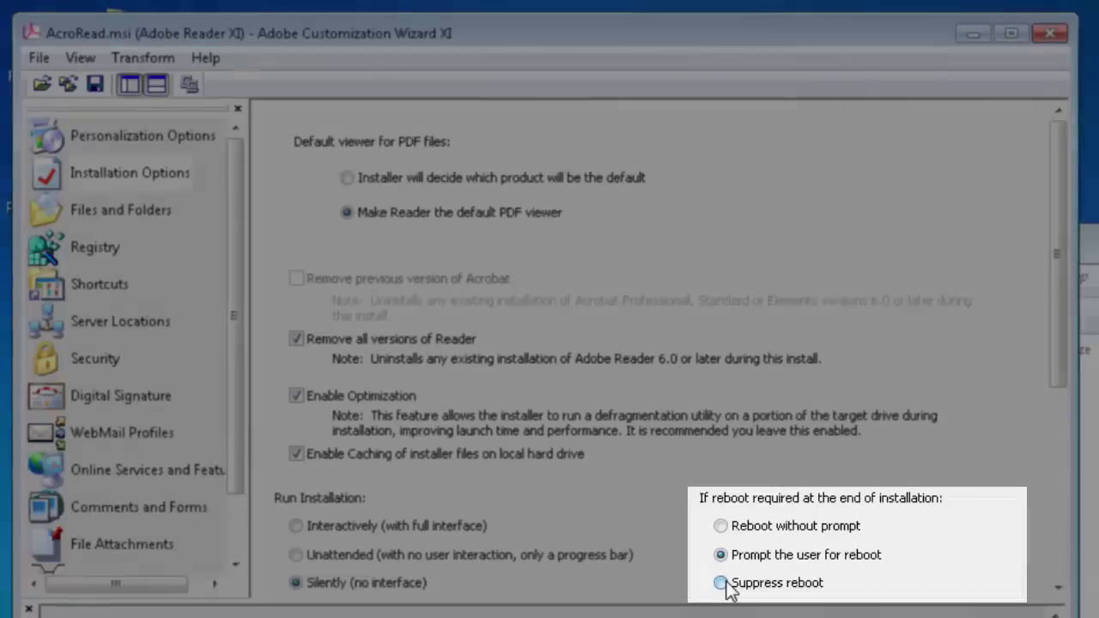
pyautogui.click(723, 583)
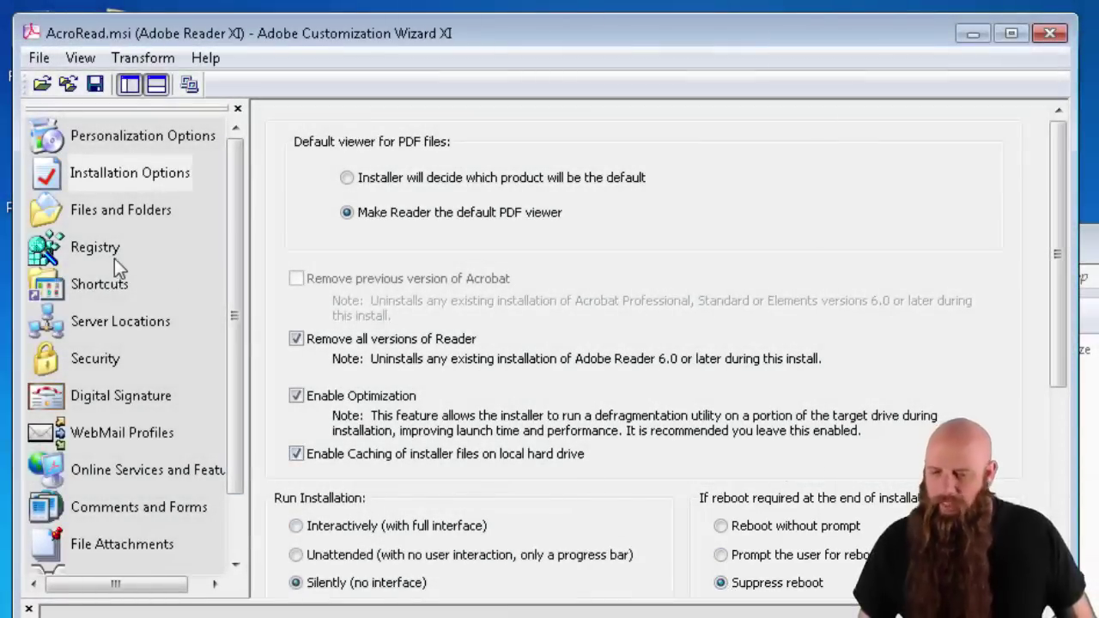
# Remove the Adobe Reader XI desktop shortcut from the shortcuts installed on the destination computer.
pyautogui.click(129, 206)
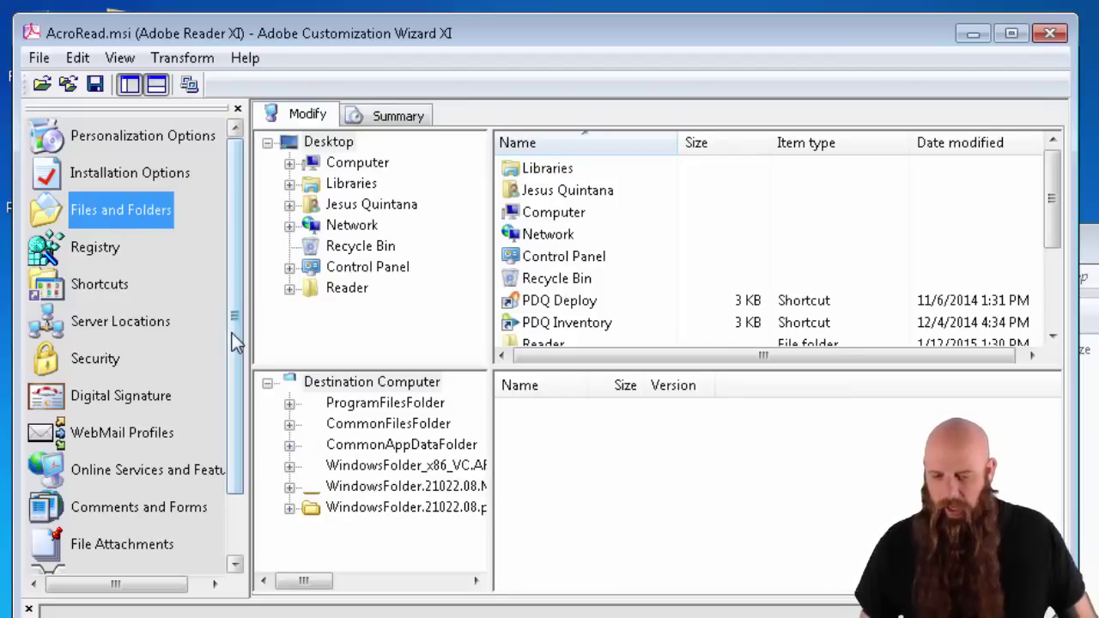
pyautogui.click(86, 284)
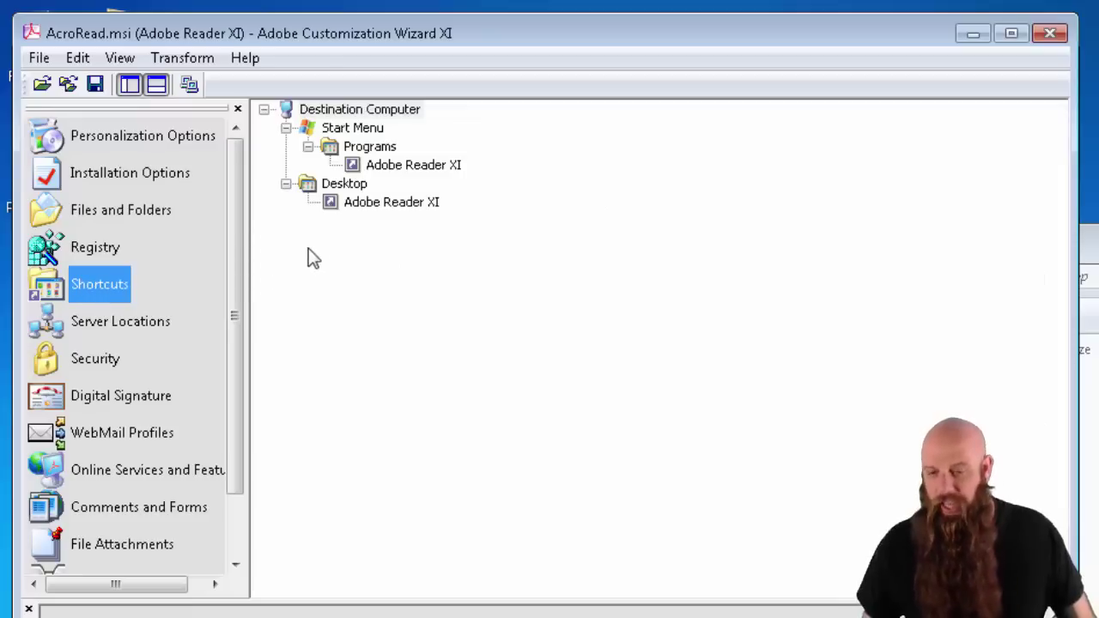
pyautogui.rightClick(372, 207)
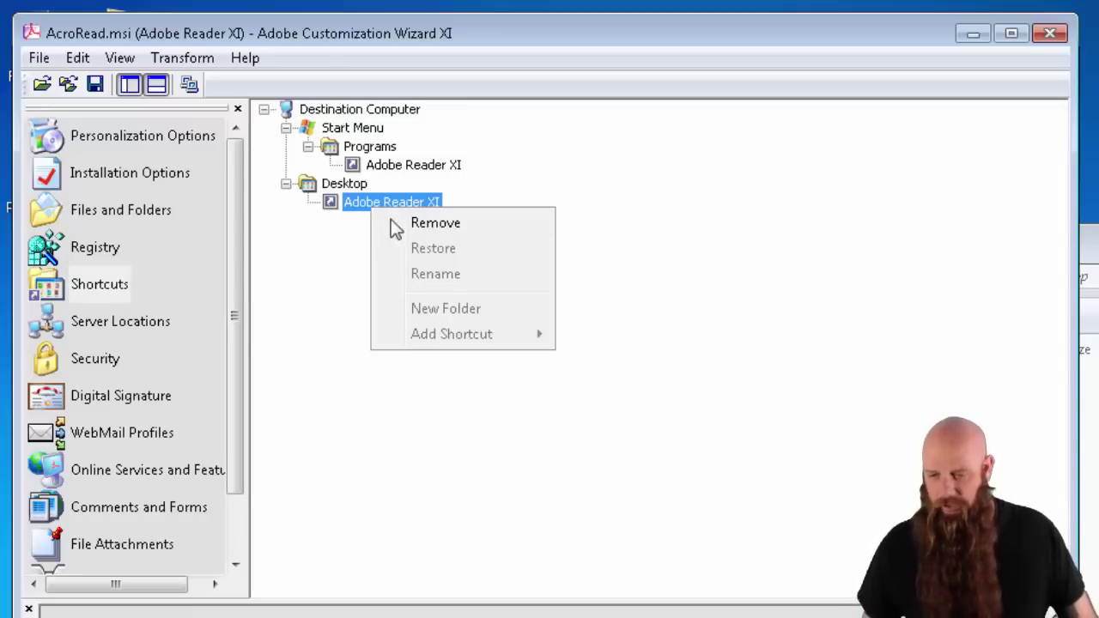
pyautogui.click(425, 230)
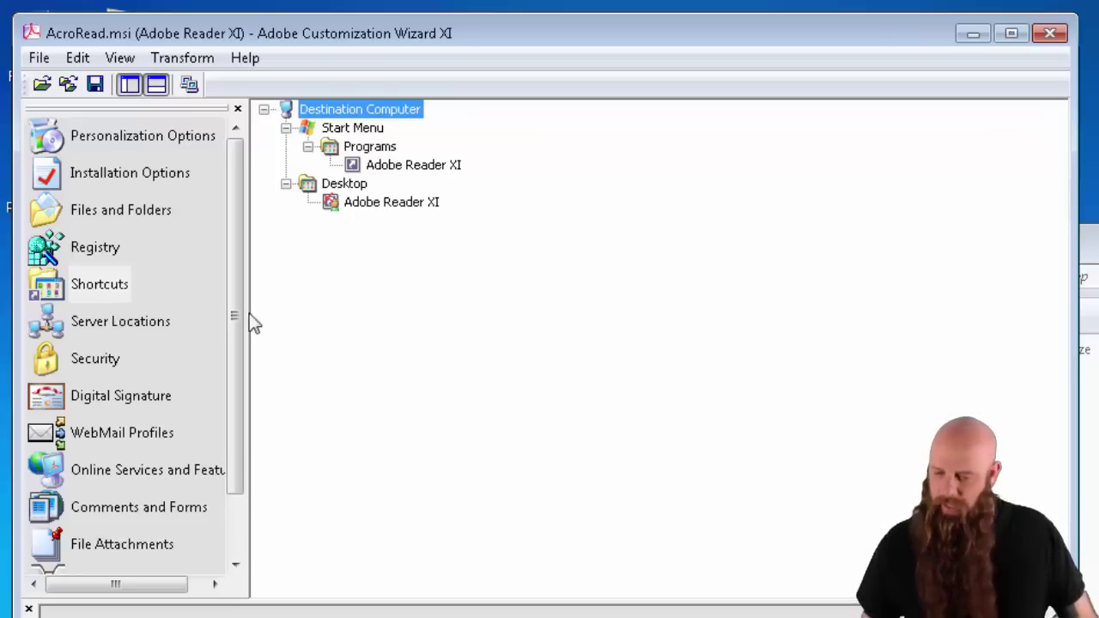
# Set Protected View in the security settings to cover files from potentially unsafe locations.
pyautogui.moveTo(233, 310); pyautogui.dragTo(230, 351)
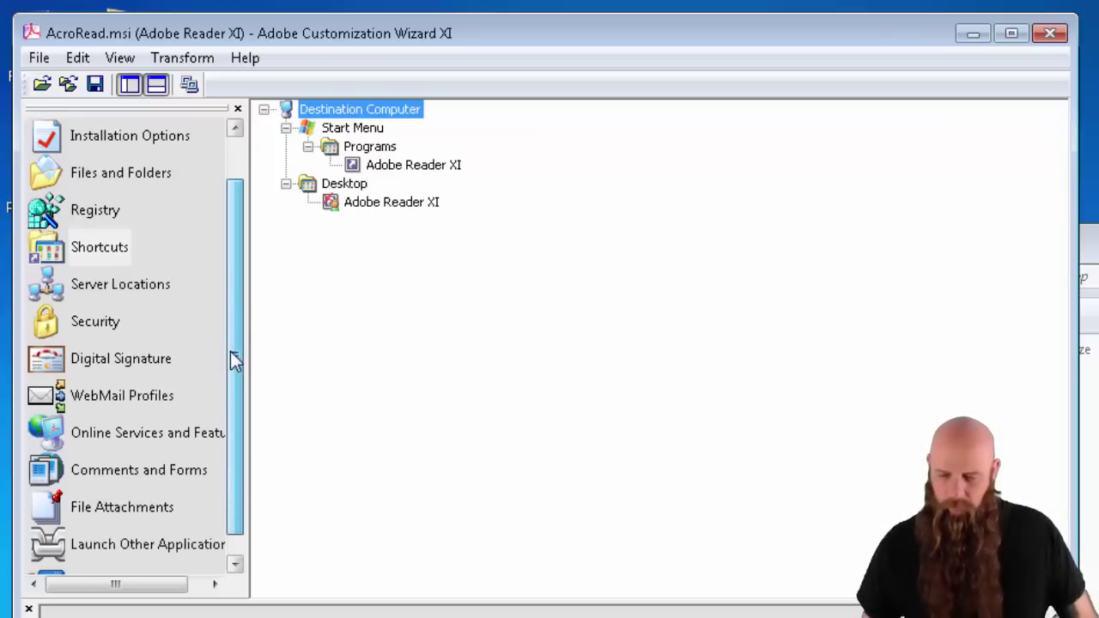
pyautogui.click(120, 319)
pyautogui.click(365, 189)
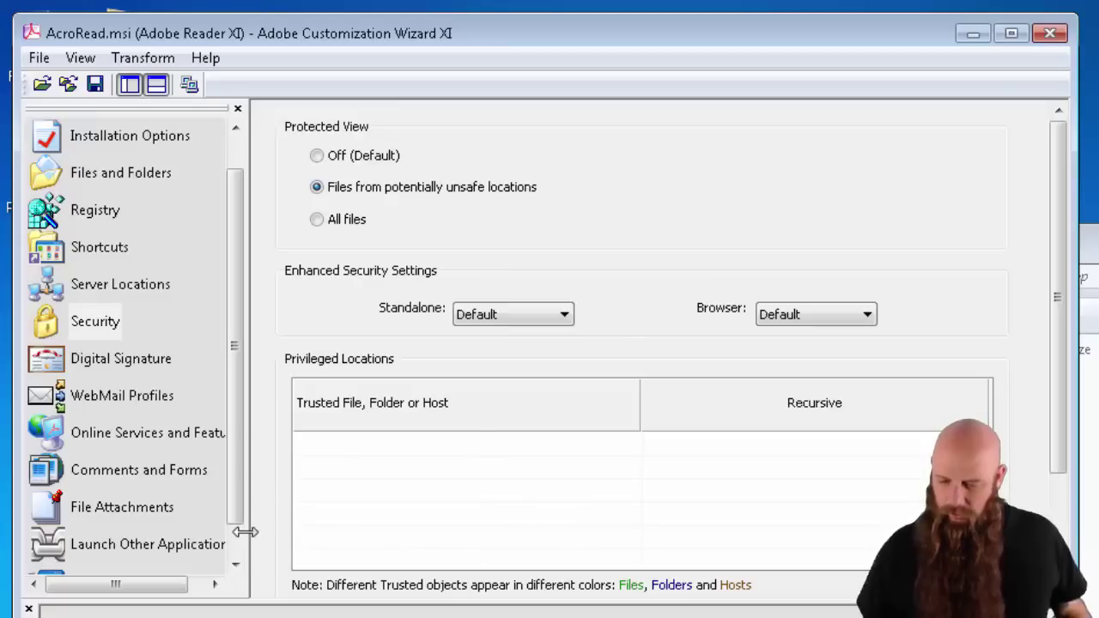
pyautogui.scroll(-1, 235, 545)
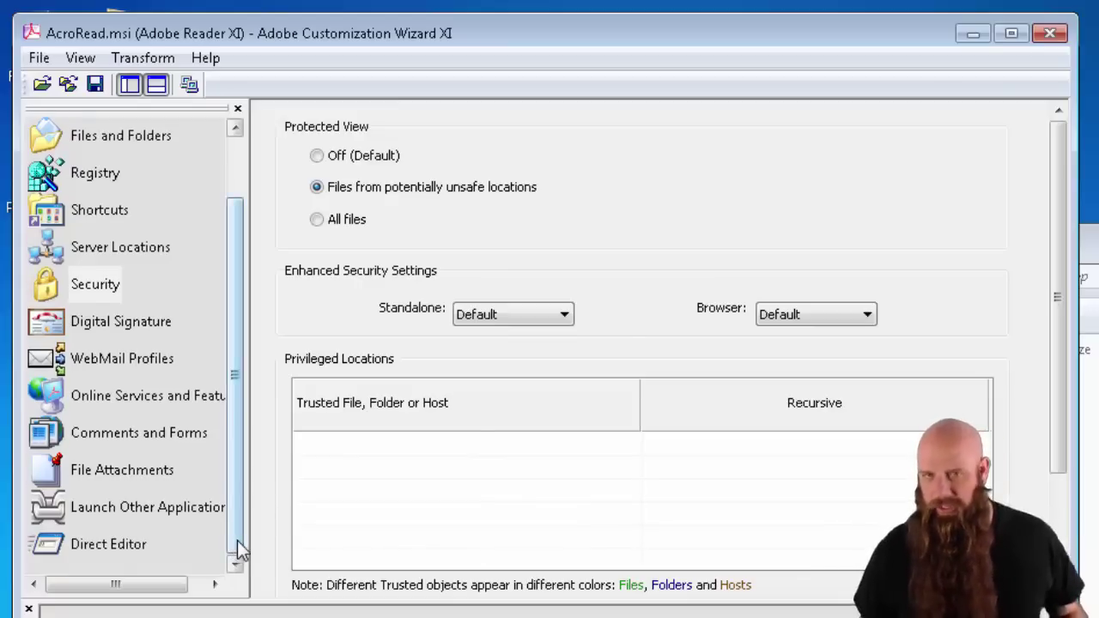
# Save the customized package and generate a transform file named AcroReadXI.mst in the Reader folder.
pyautogui.click(95, 90)
pyautogui.click(143, 58)
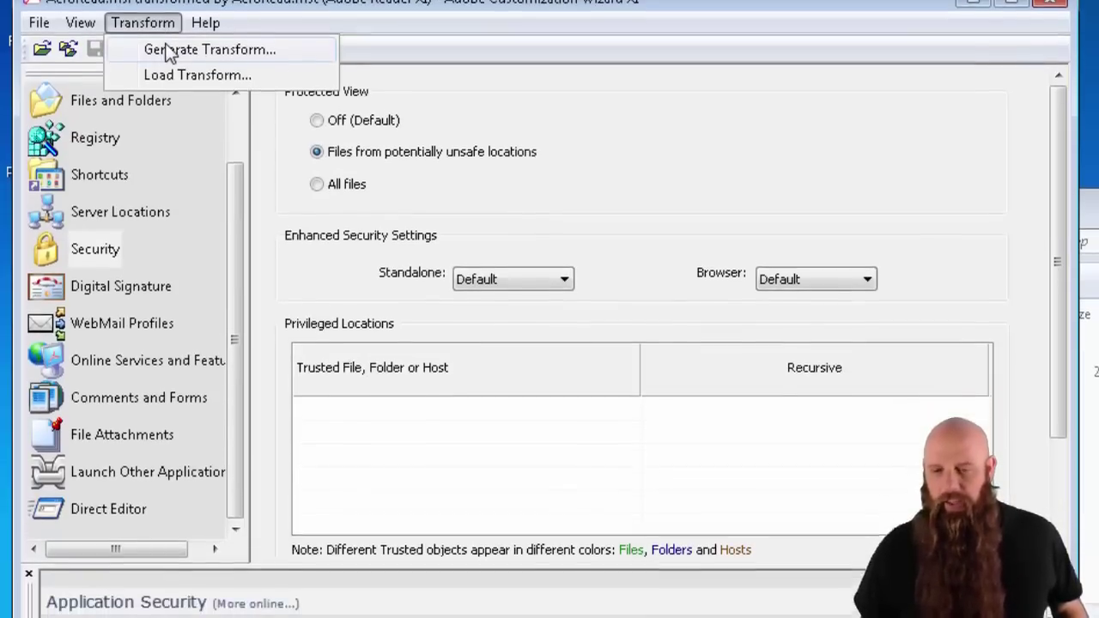
pyautogui.click(169, 86)
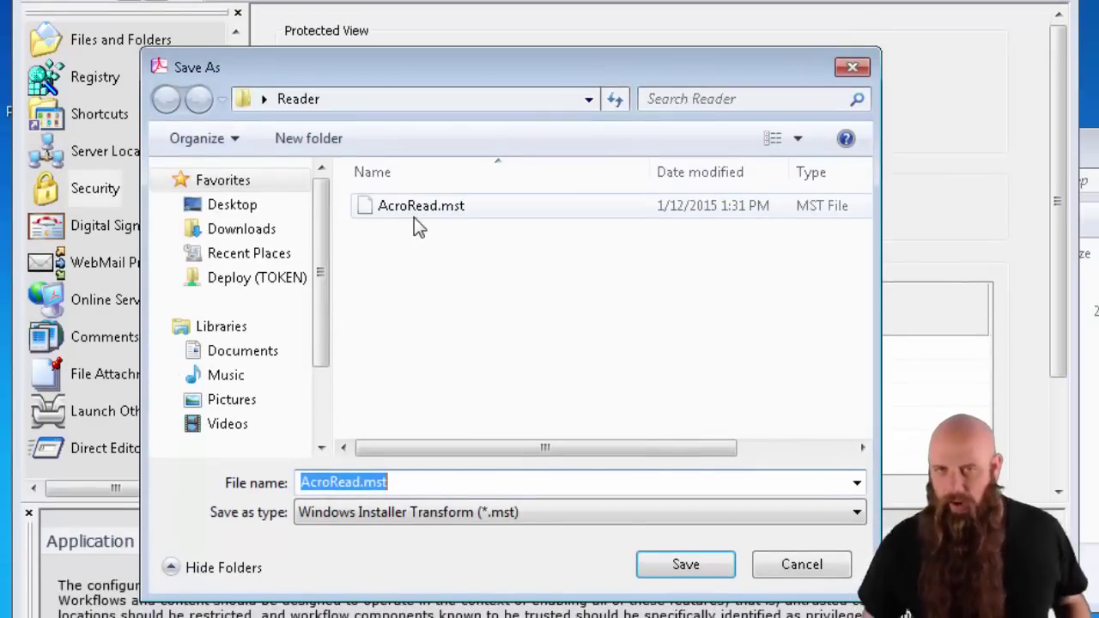
pyautogui.click(361, 483)
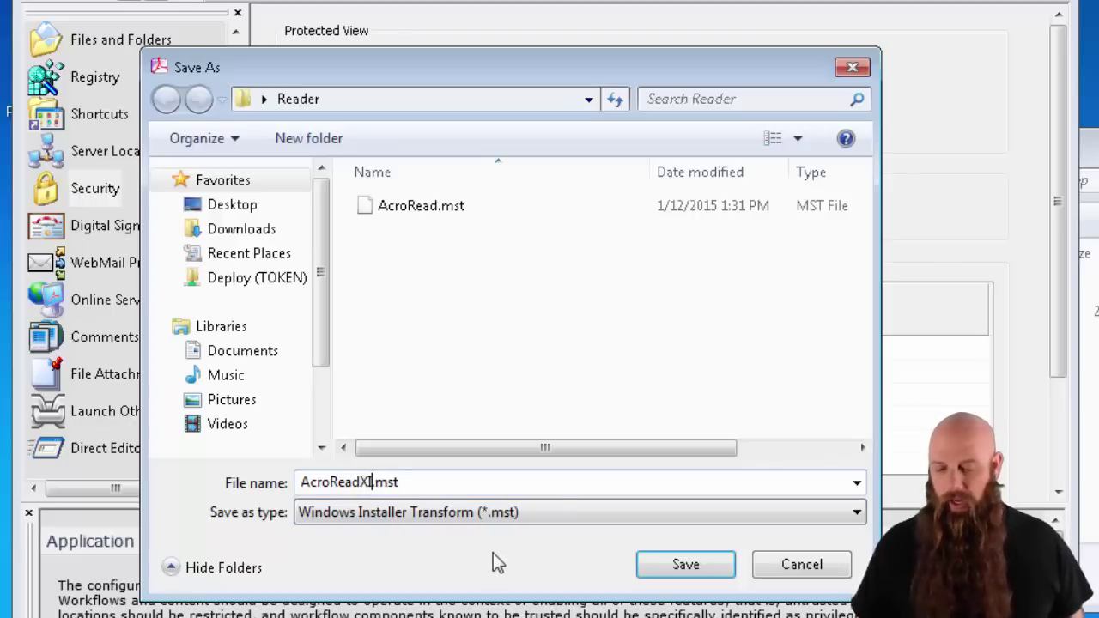
pyautogui.click(670, 575)
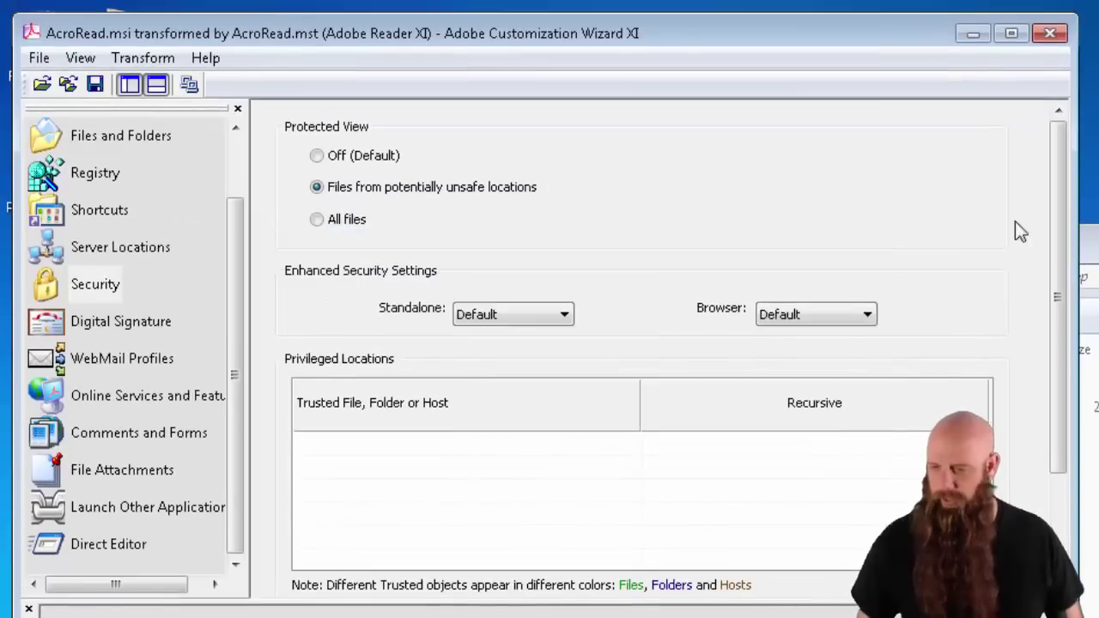
# Close the customization wizard, saving the changes to AcroRead.msi, and replace the Temp folder window with the desktop's Reader folder.
pyautogui.click(1049, 33)
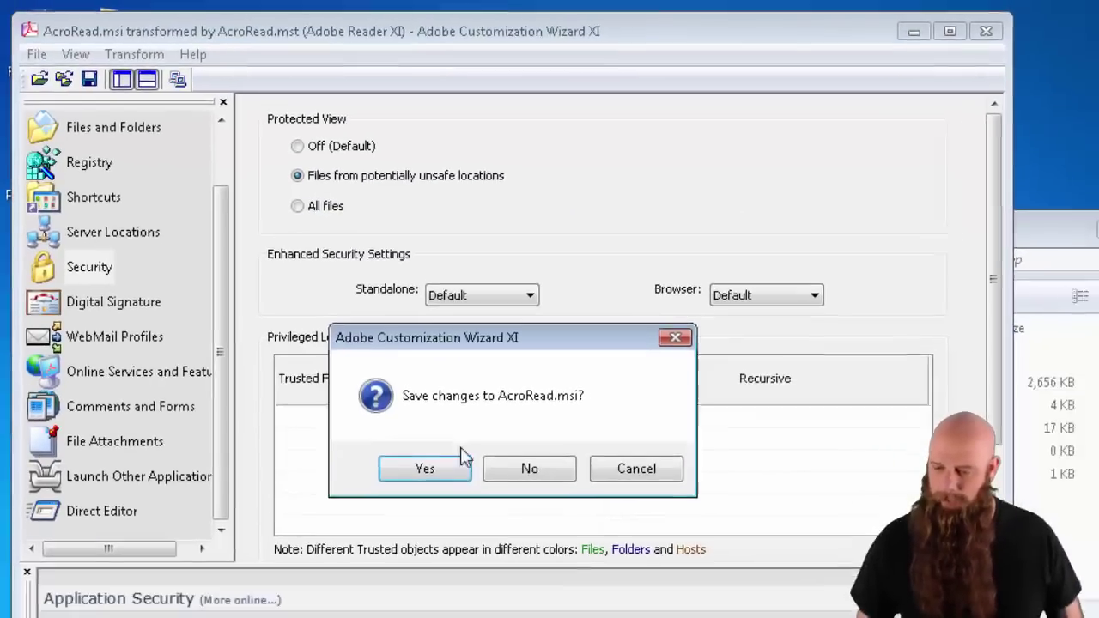
pyautogui.click(455, 464)
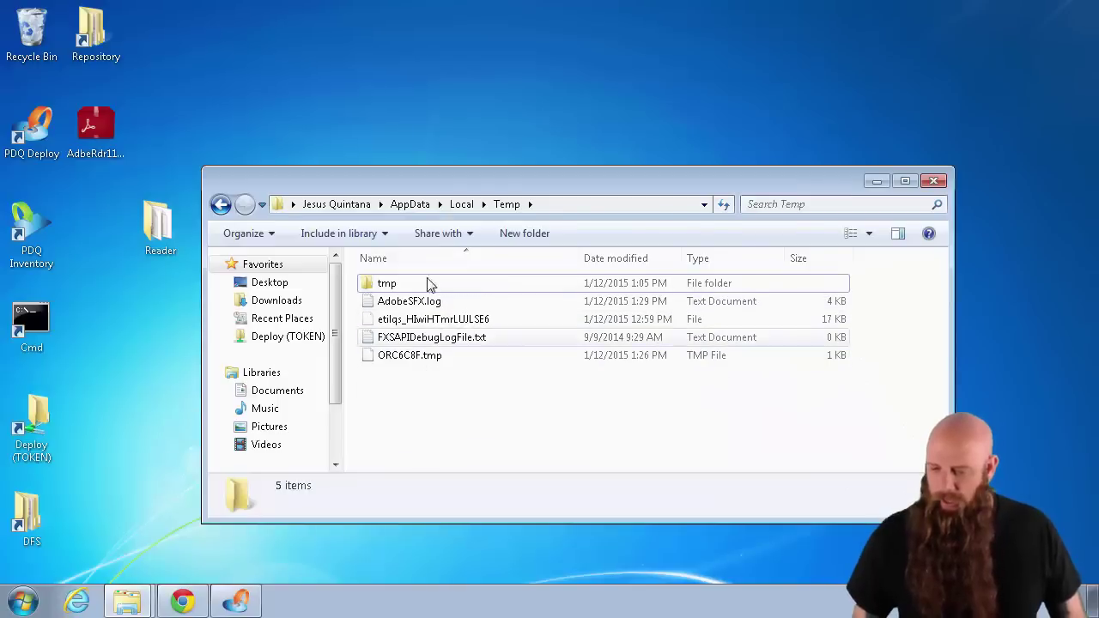
pyautogui.click(934, 182)
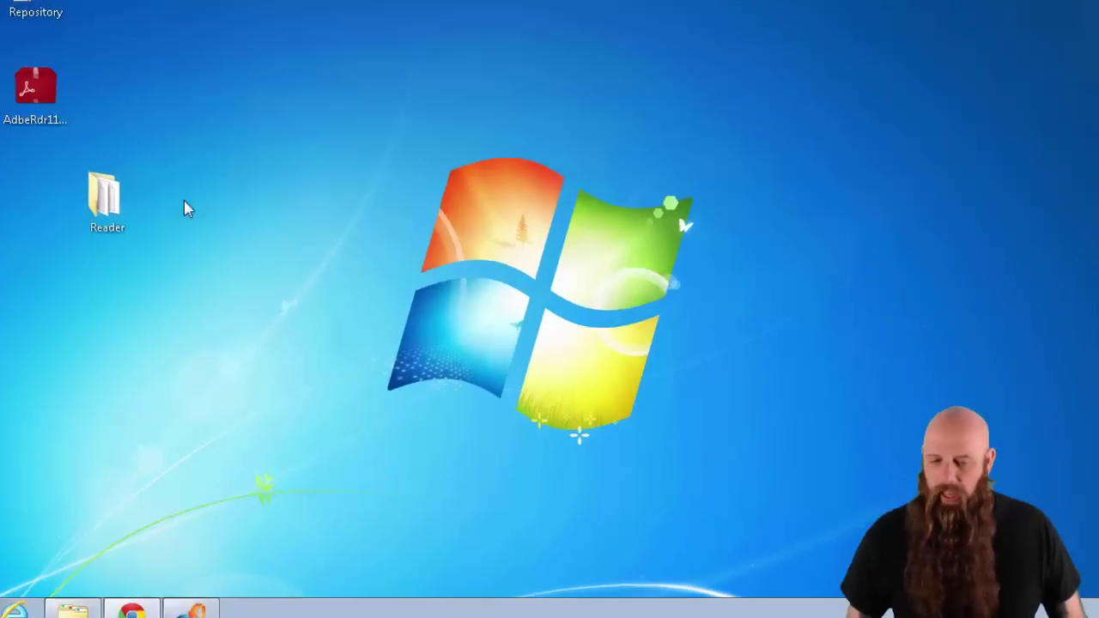
pyautogui.doubleClick(159, 225)
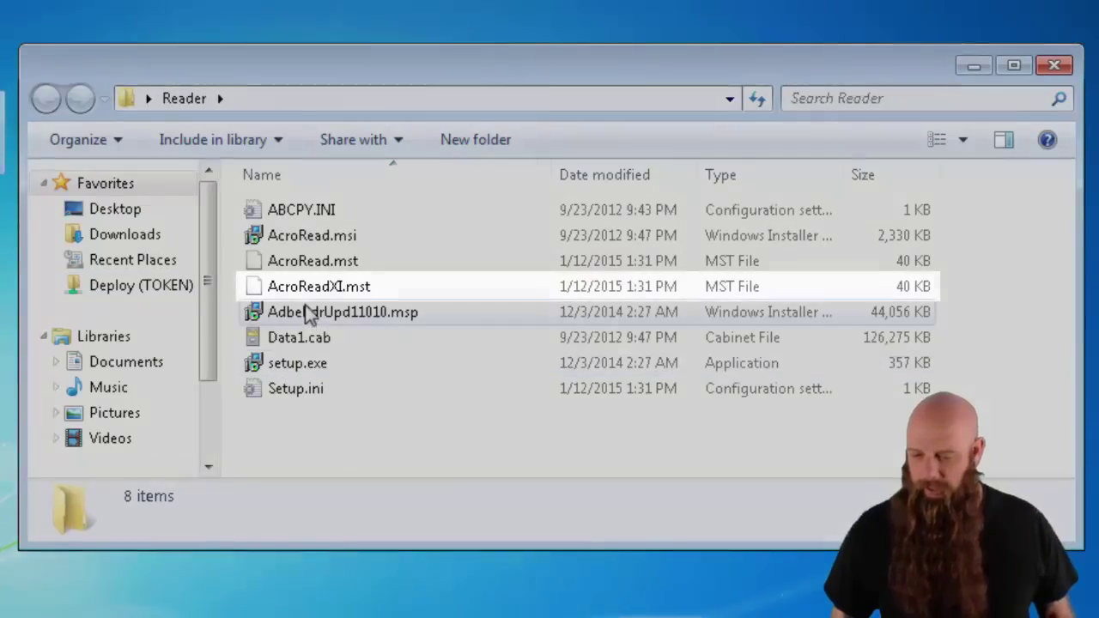